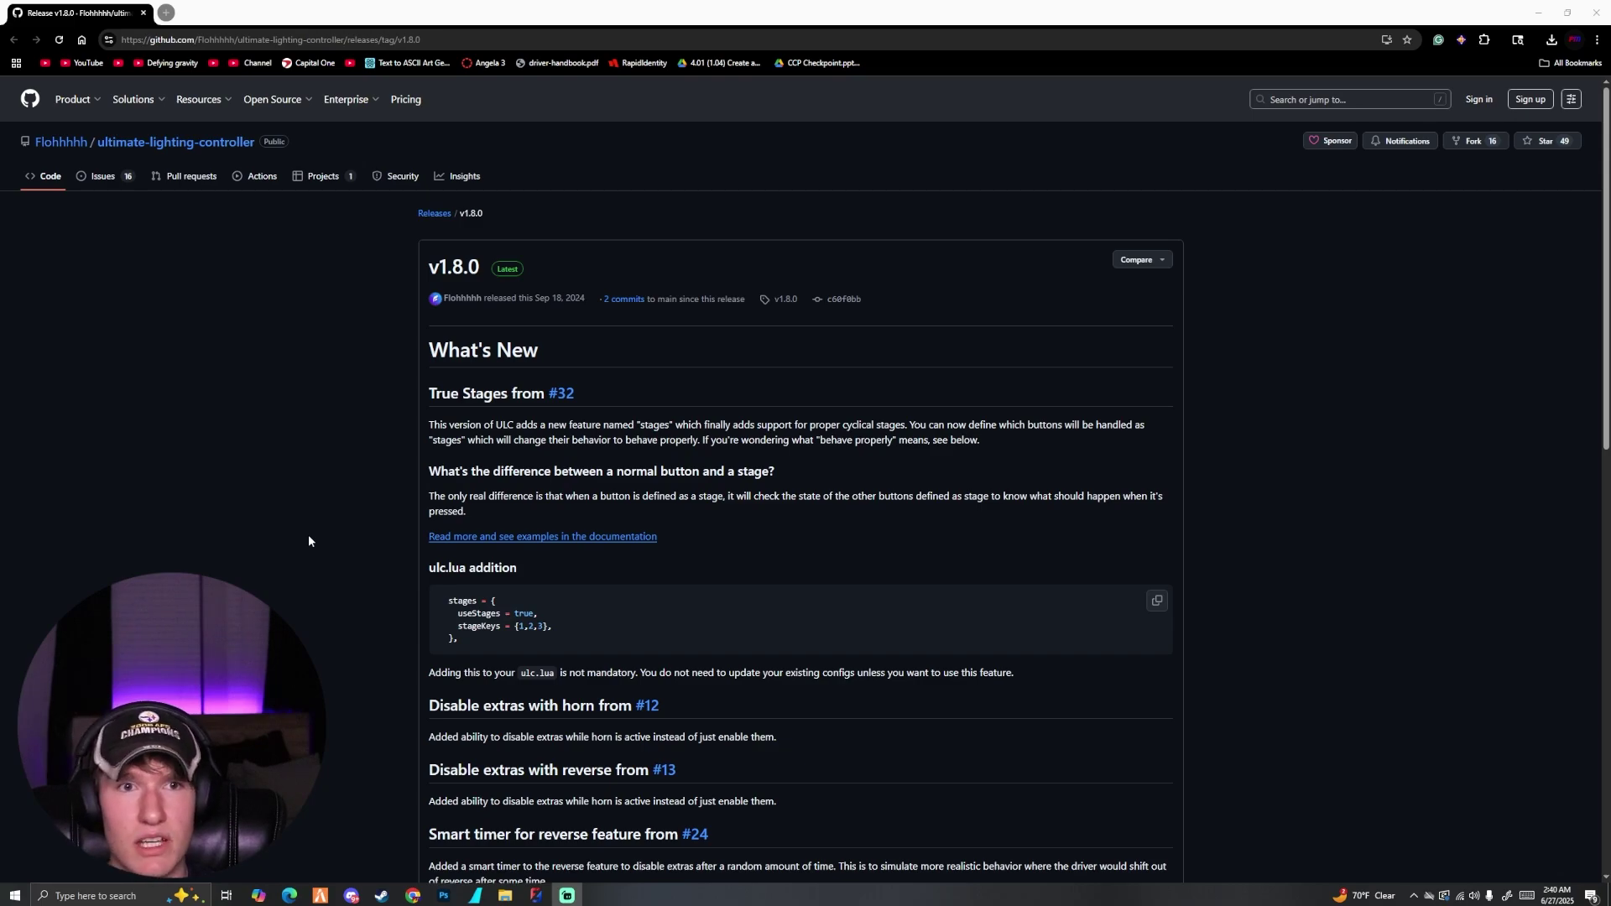
Find the ulc.zip asset on the v1.8.0 release page and open the downloaded ulc (1).zip archive.
{"action": "scroll", "coordinate": [606, 546], "scroll_direction": "down", "scroll_amount": 1}
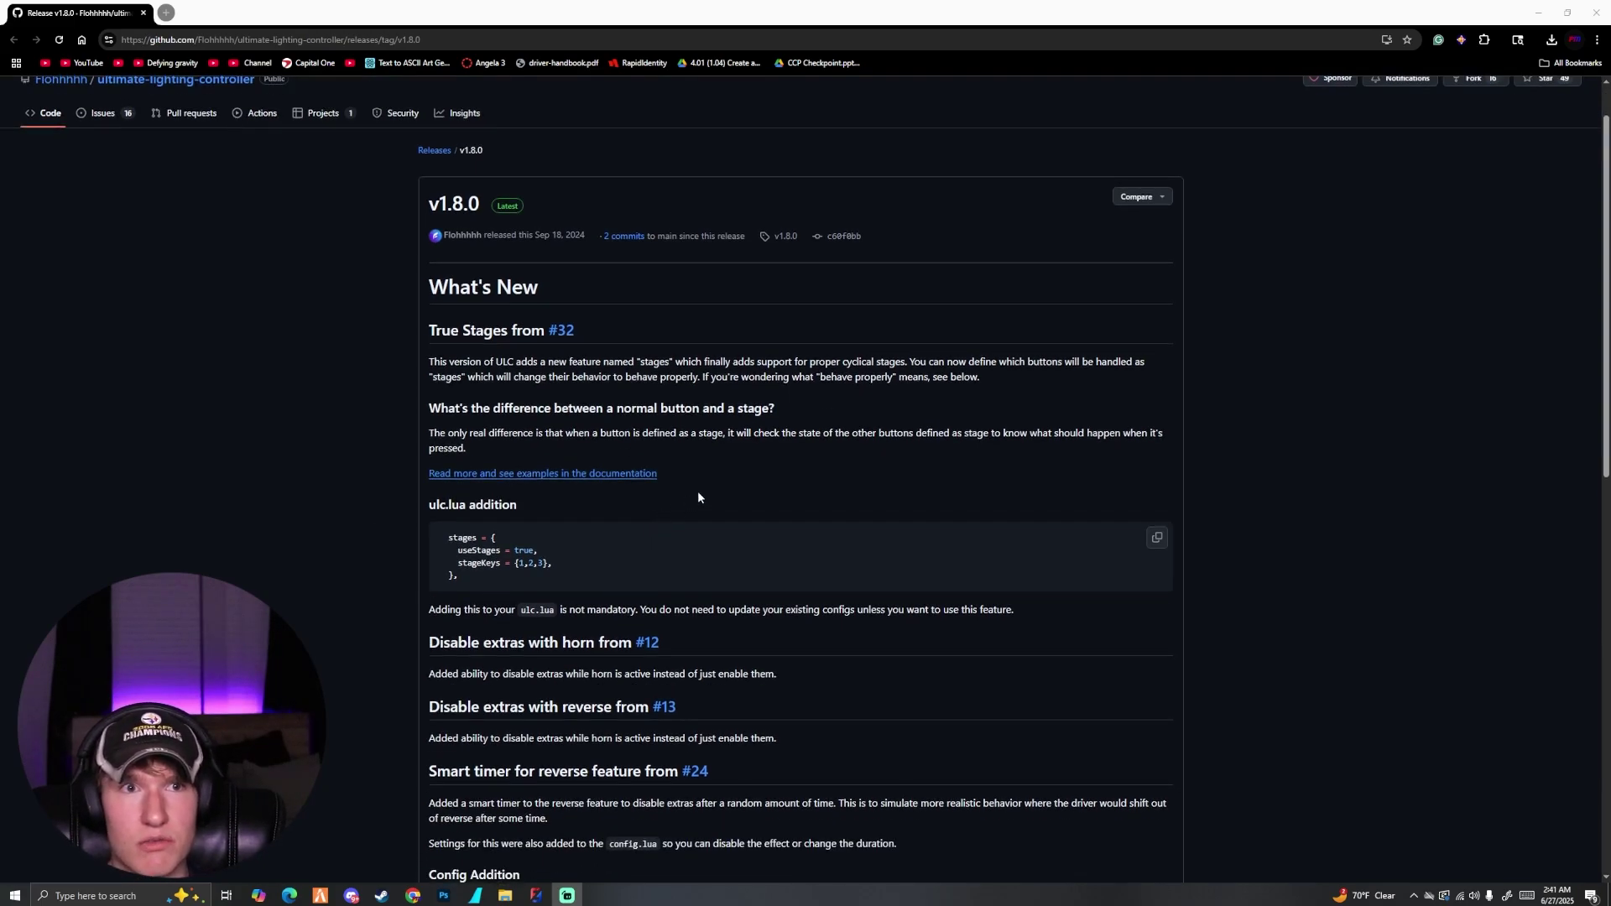
{"action": "scroll", "coordinate": [699, 506], "scroll_direction": "down", "scroll_amount": 8}
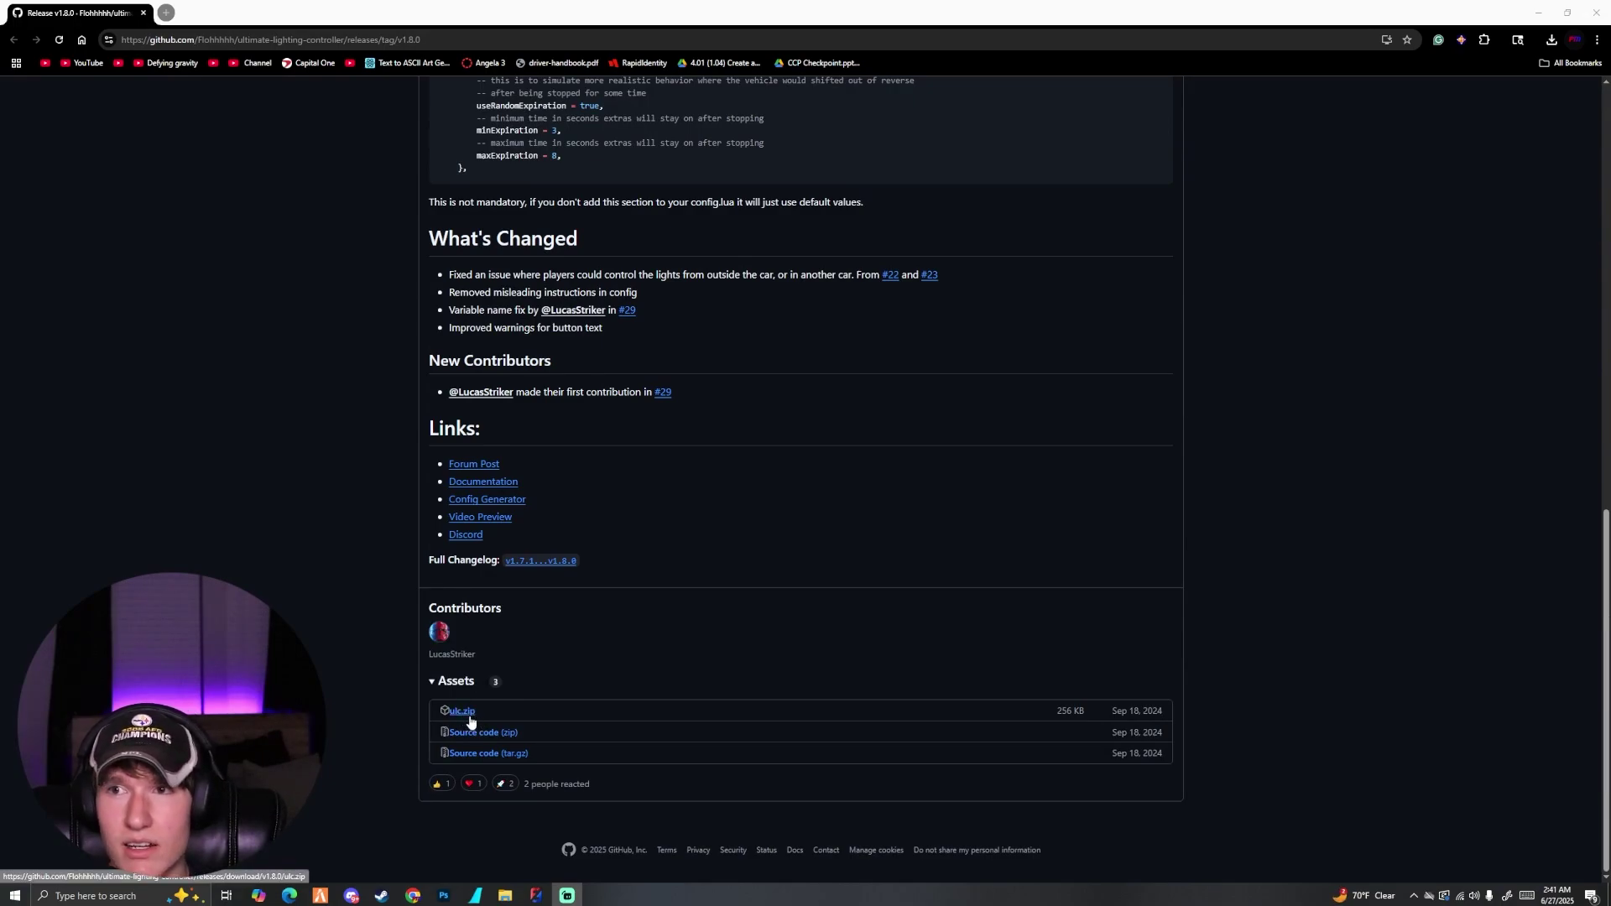
{"action": "left_click", "coordinate": [1552, 44]}
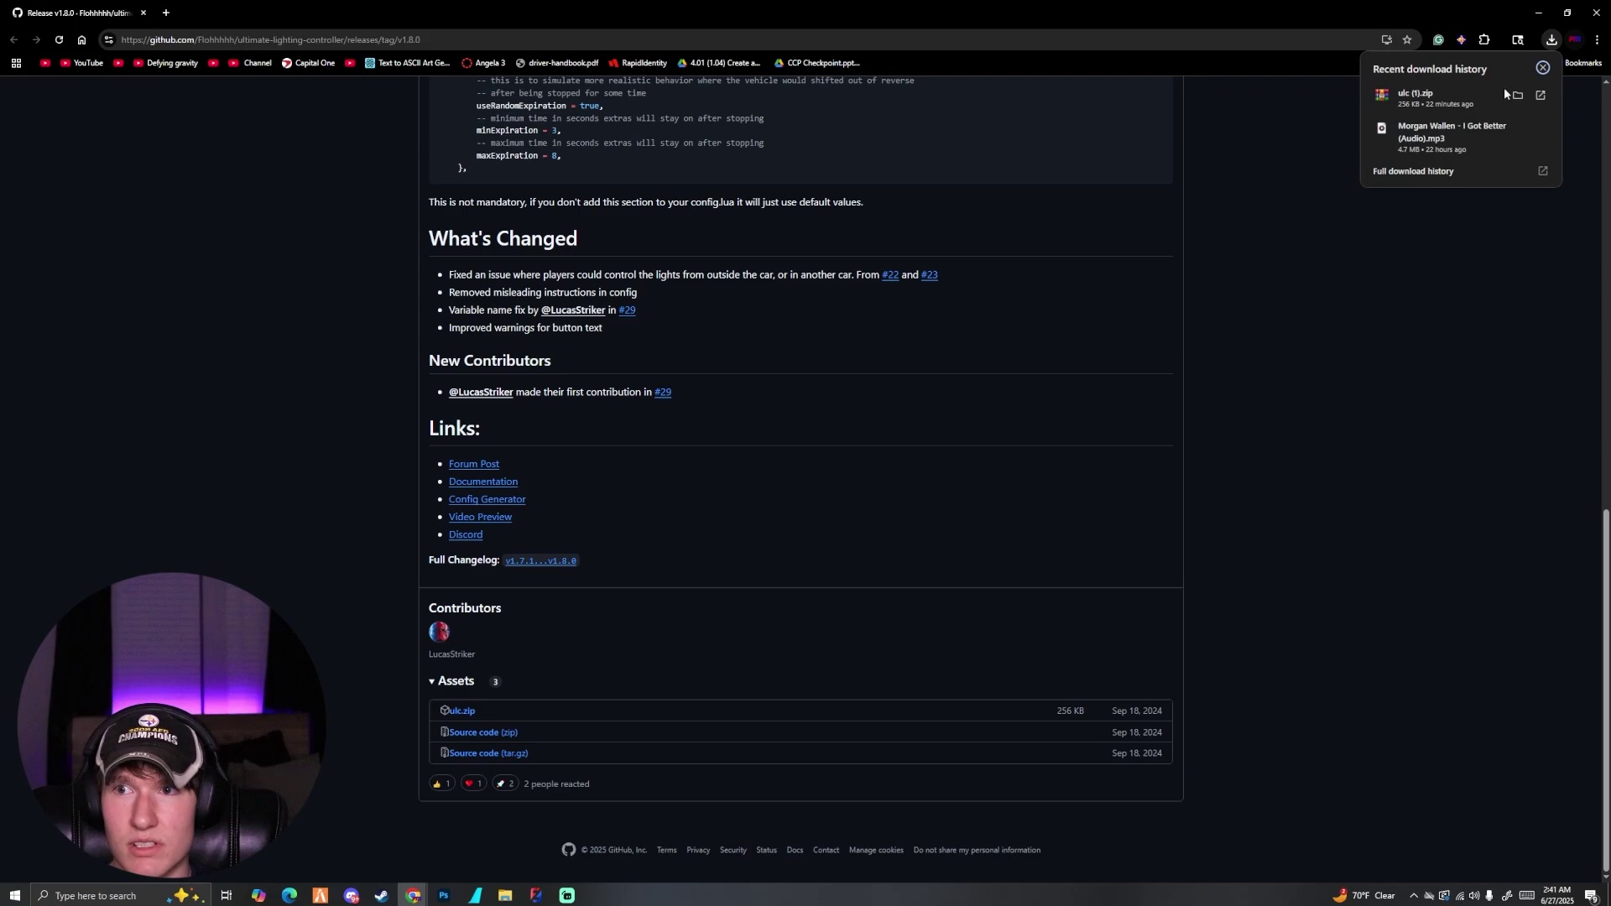
{"action": "left_click", "coordinate": [1437, 99]}
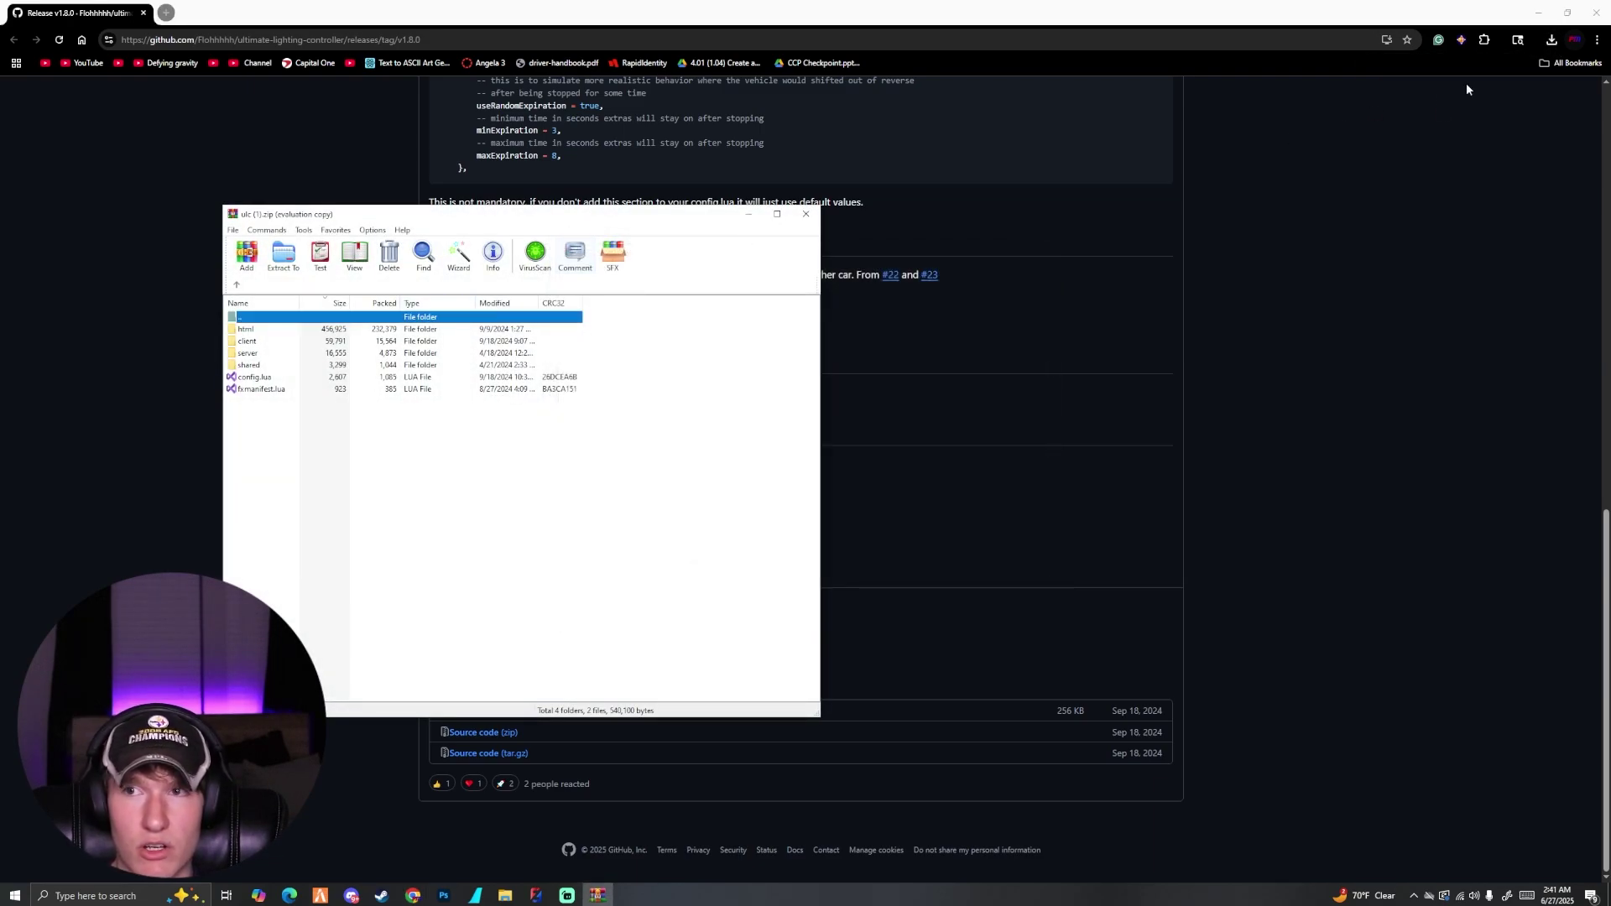
Open the serverlocalhost folder from the desktop, place its window beside the archive, and enter the resources folder.
{"action": "left_click", "coordinate": [1538, 13]}
{"action": "double_click", "coordinate": [1244, 270]}
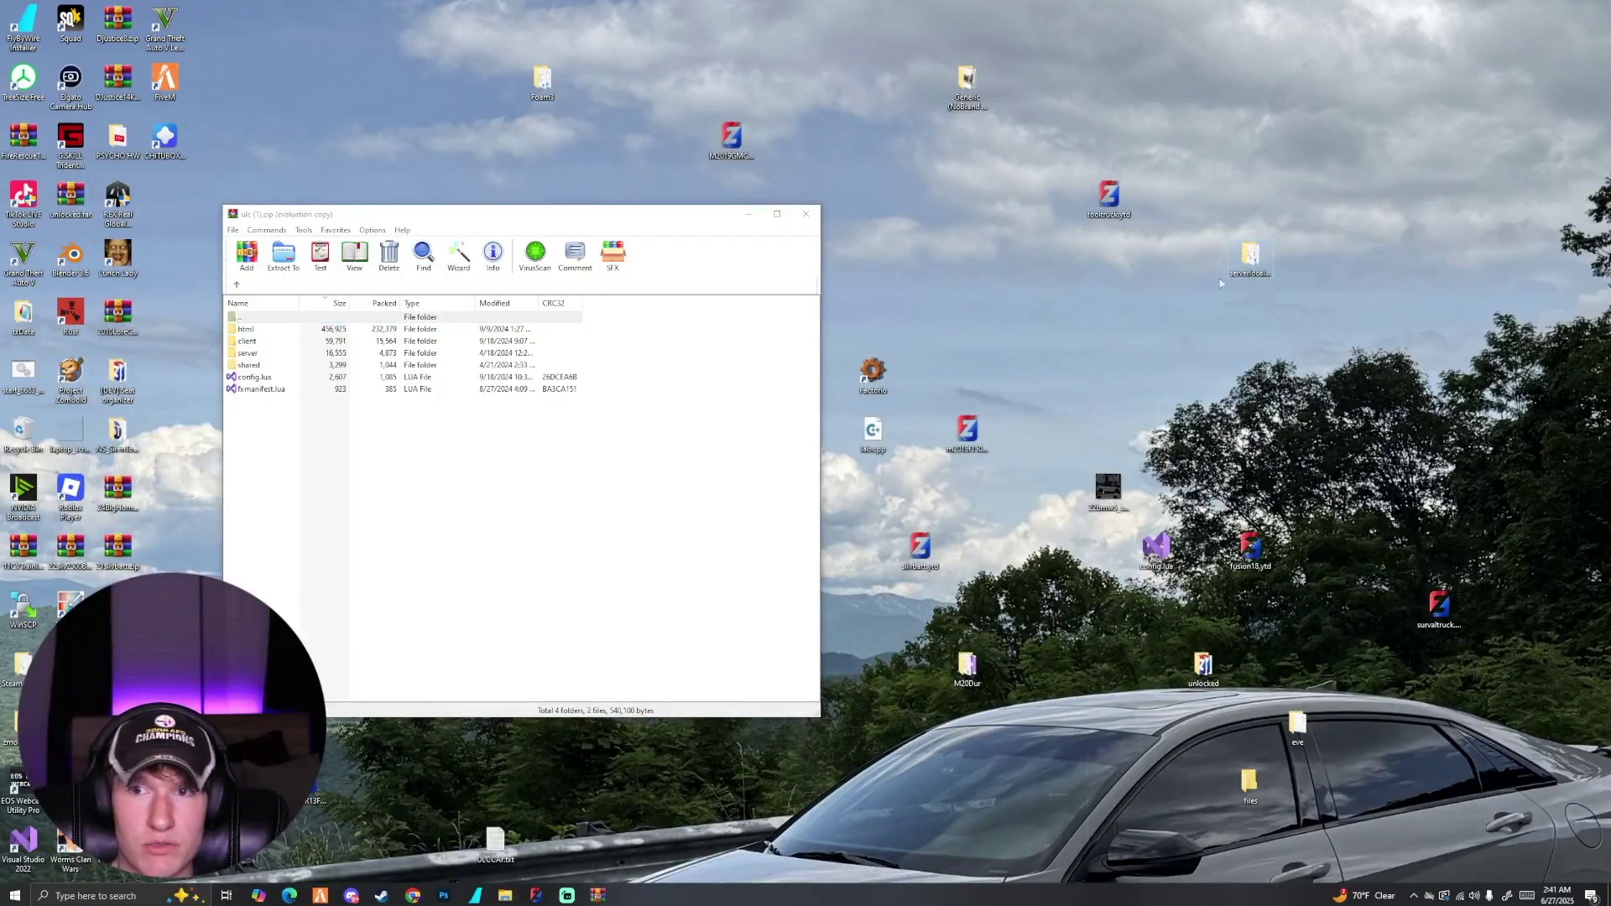
{"action": "left_click_drag", "start_coordinate": [787, 290], "coordinate": [1221, 219]}
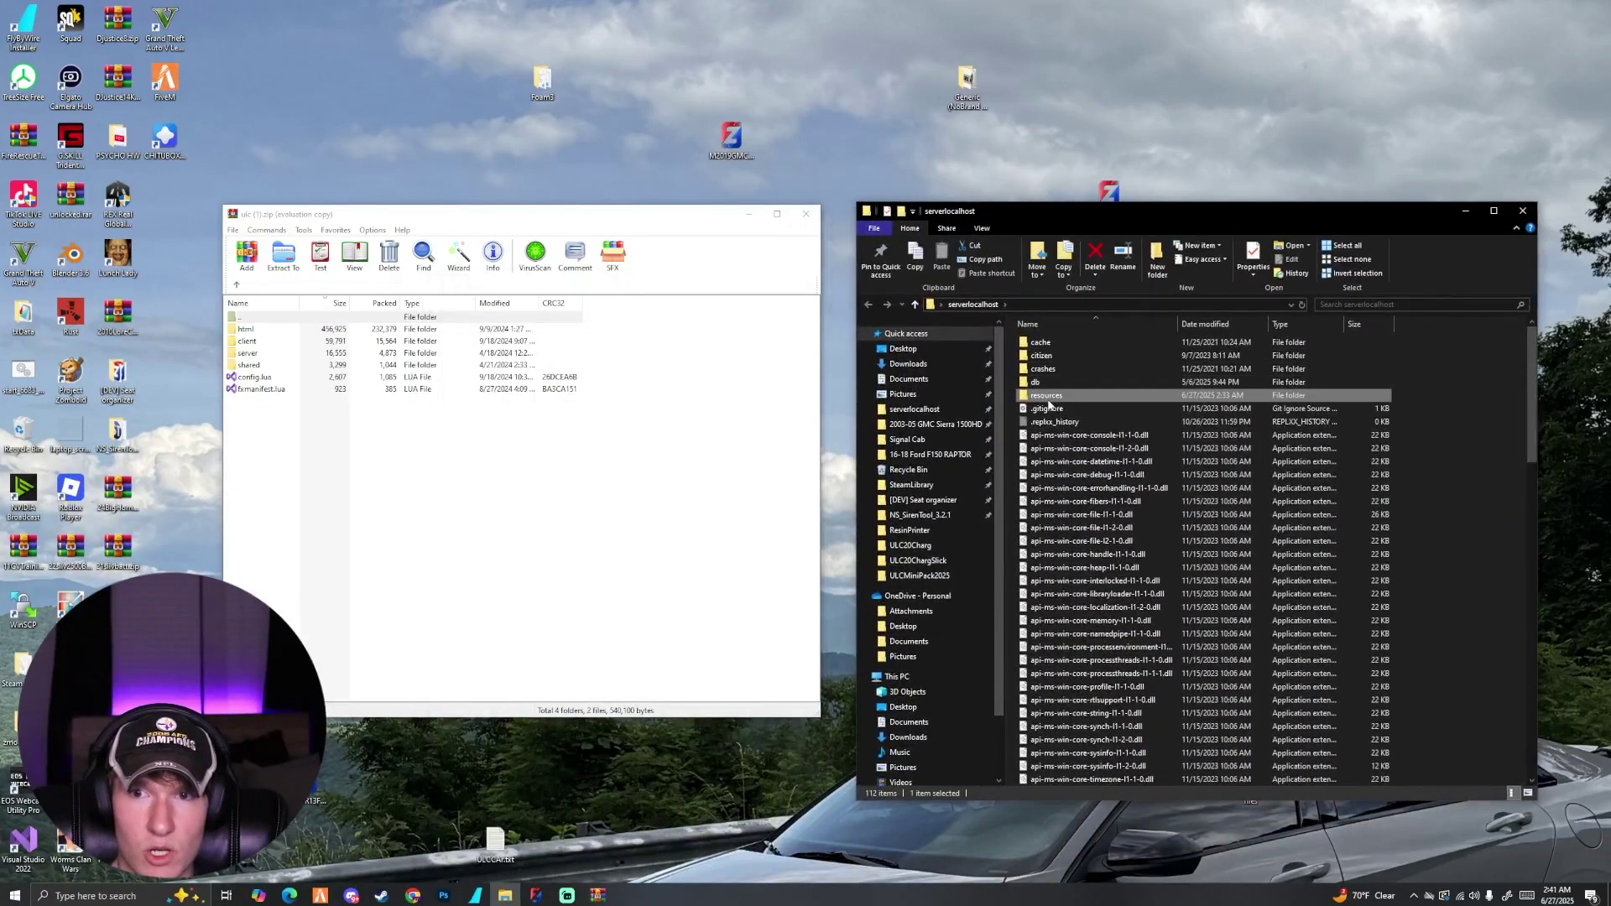
{"action": "double_click", "coordinate": [1048, 395]}
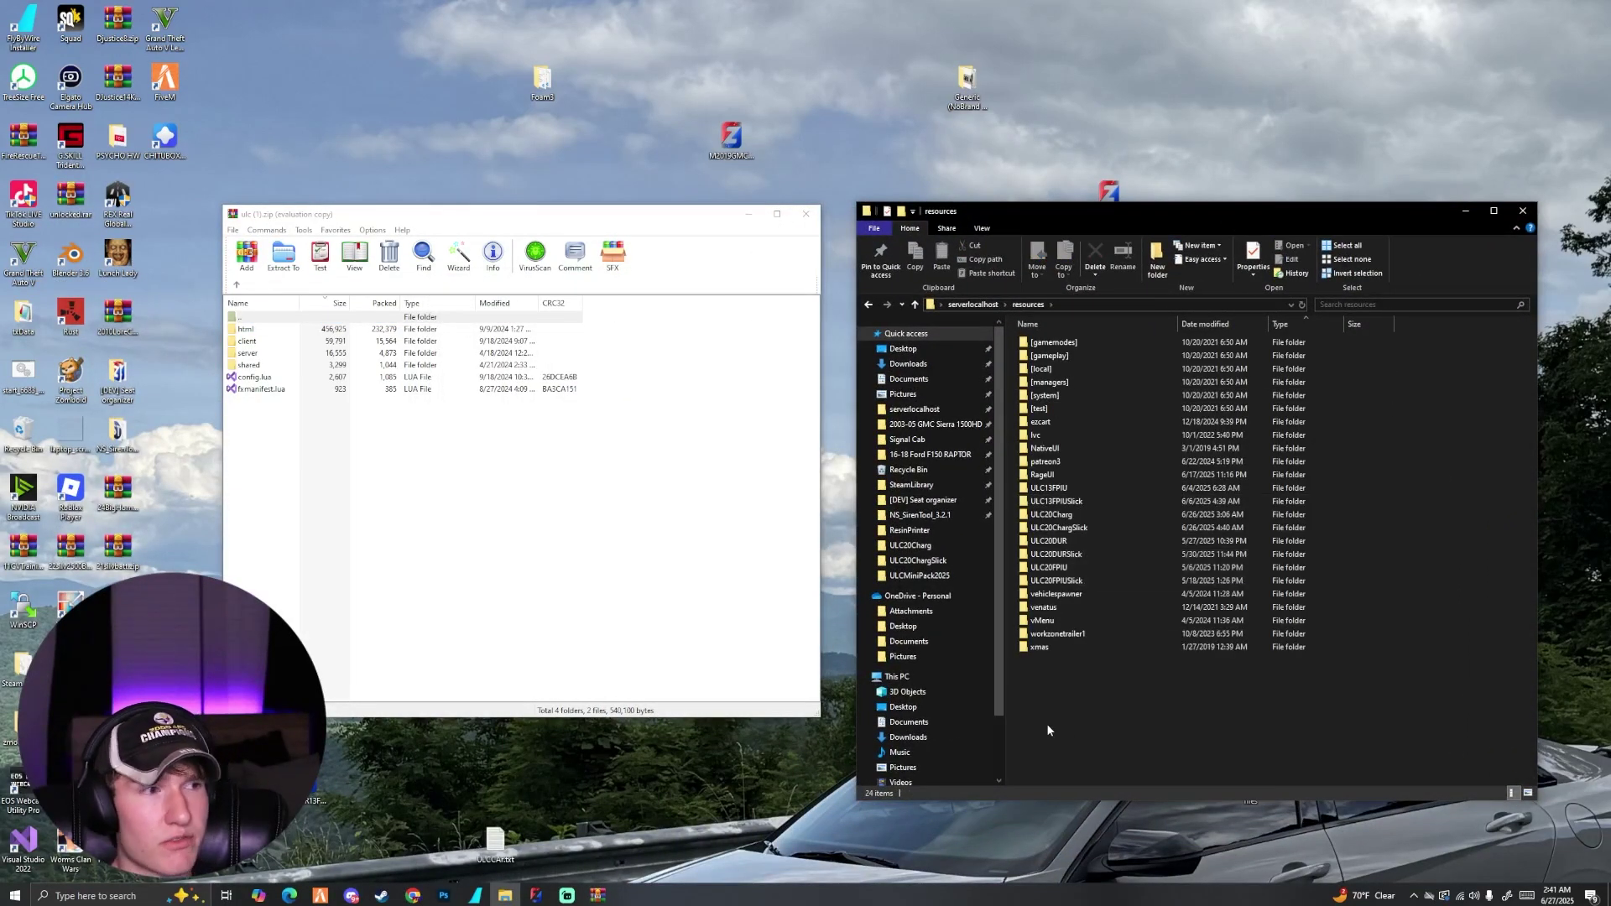
Create a folder named ulc inside resources and open it.
{"action": "right_click", "coordinate": [1073, 706]}
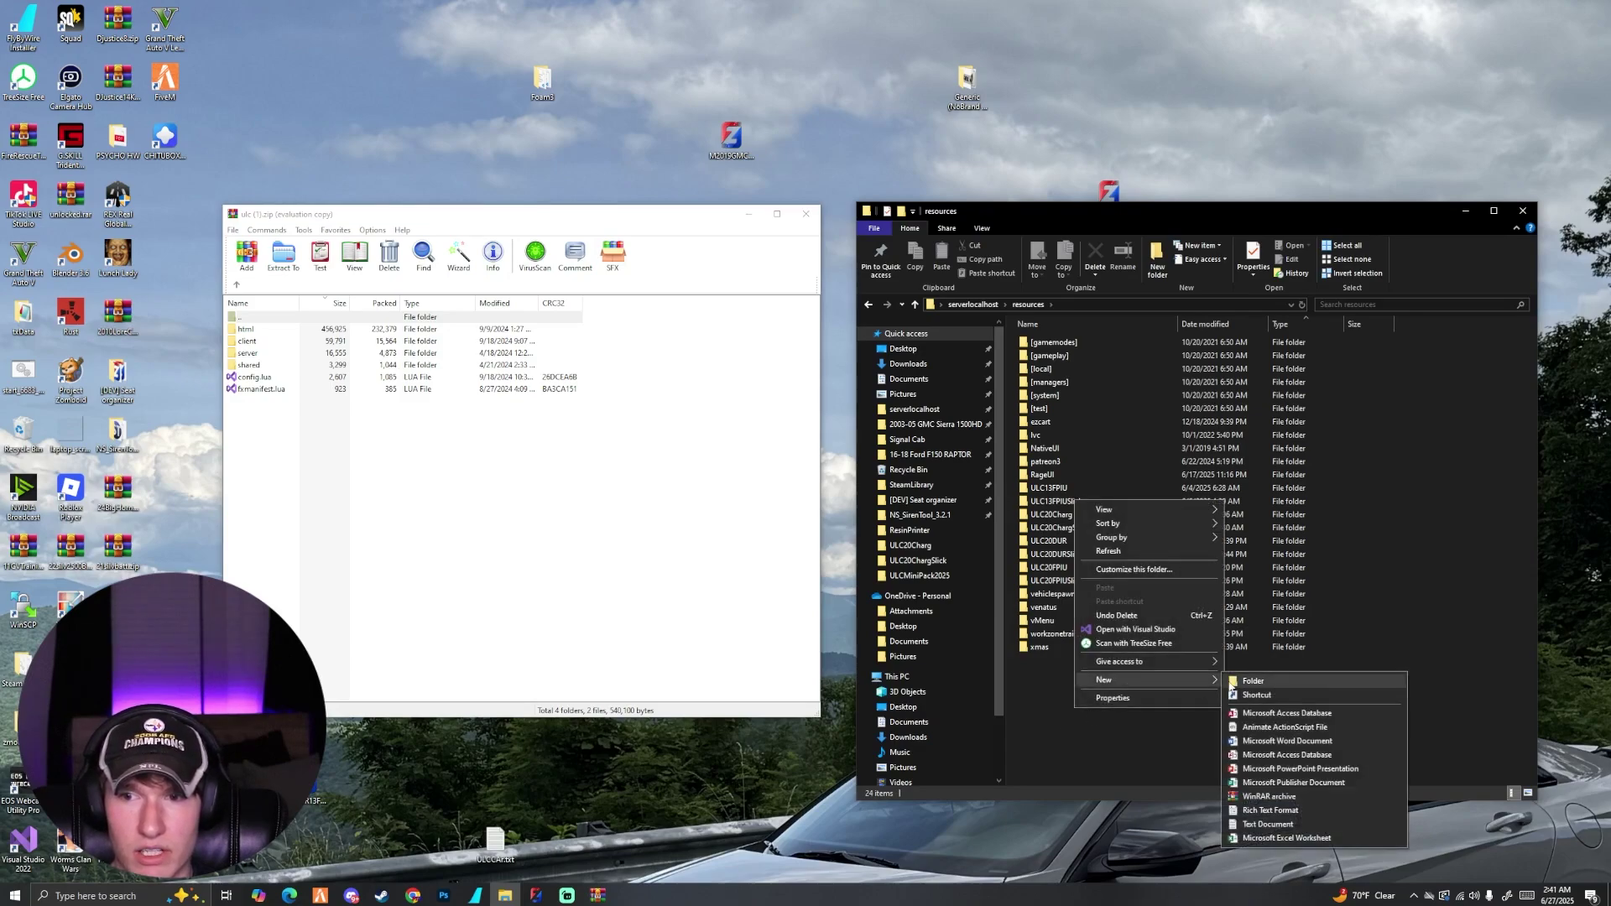
{"action": "left_click", "coordinate": [1231, 684]}
{"action": "type", "text": "ulc"}
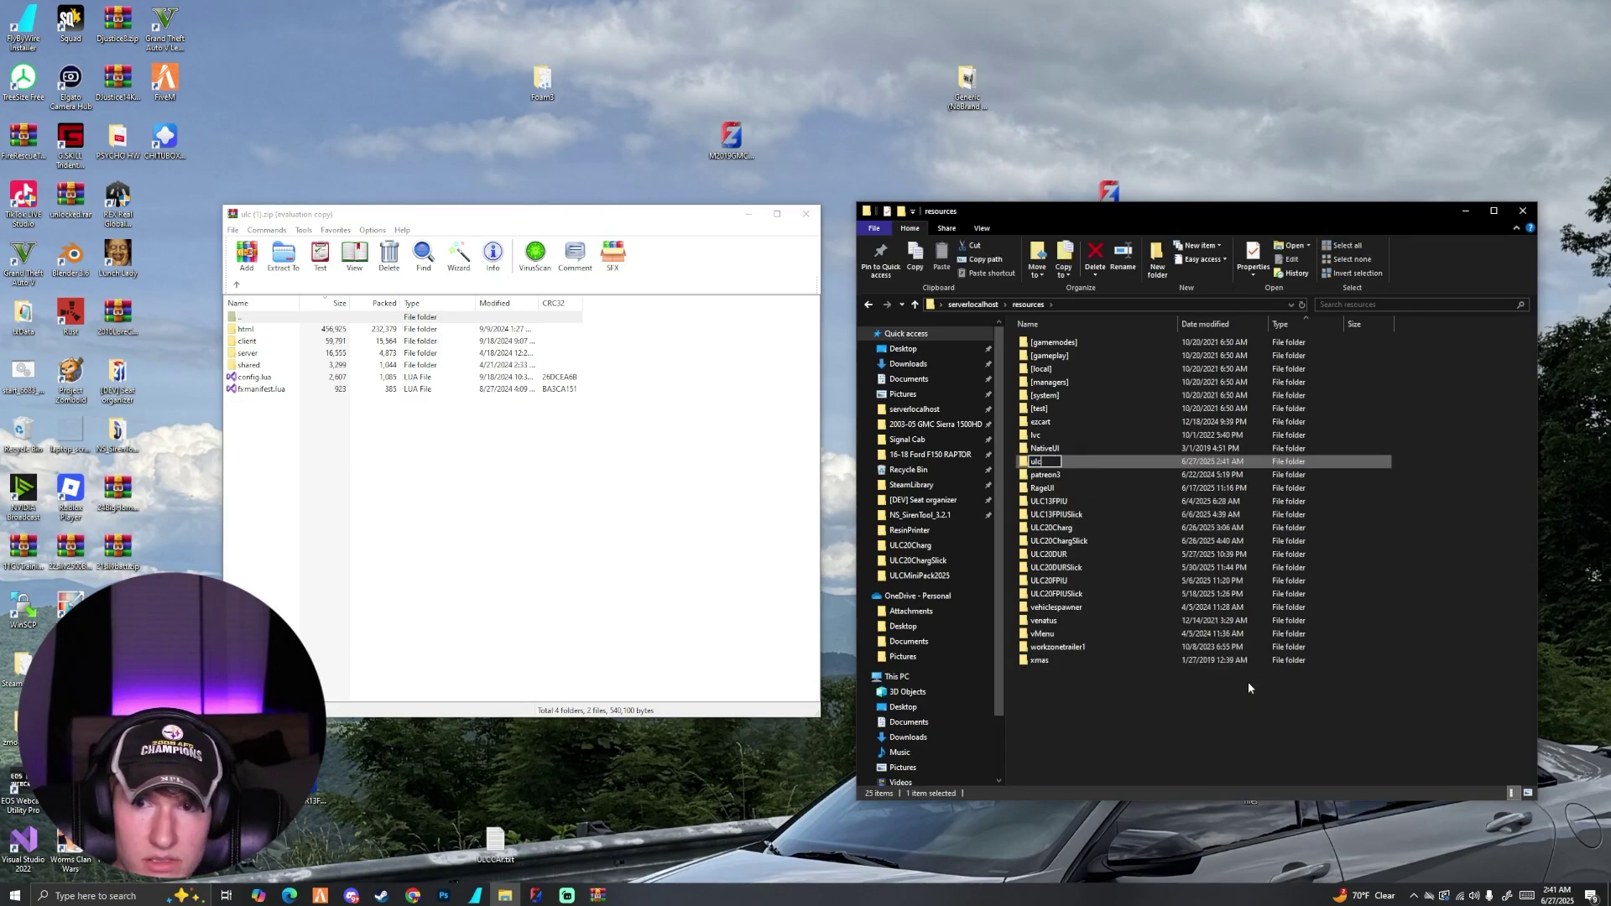
{"action": "key", "text": "Return"}
{"action": "double_click", "coordinate": [1050, 490]}
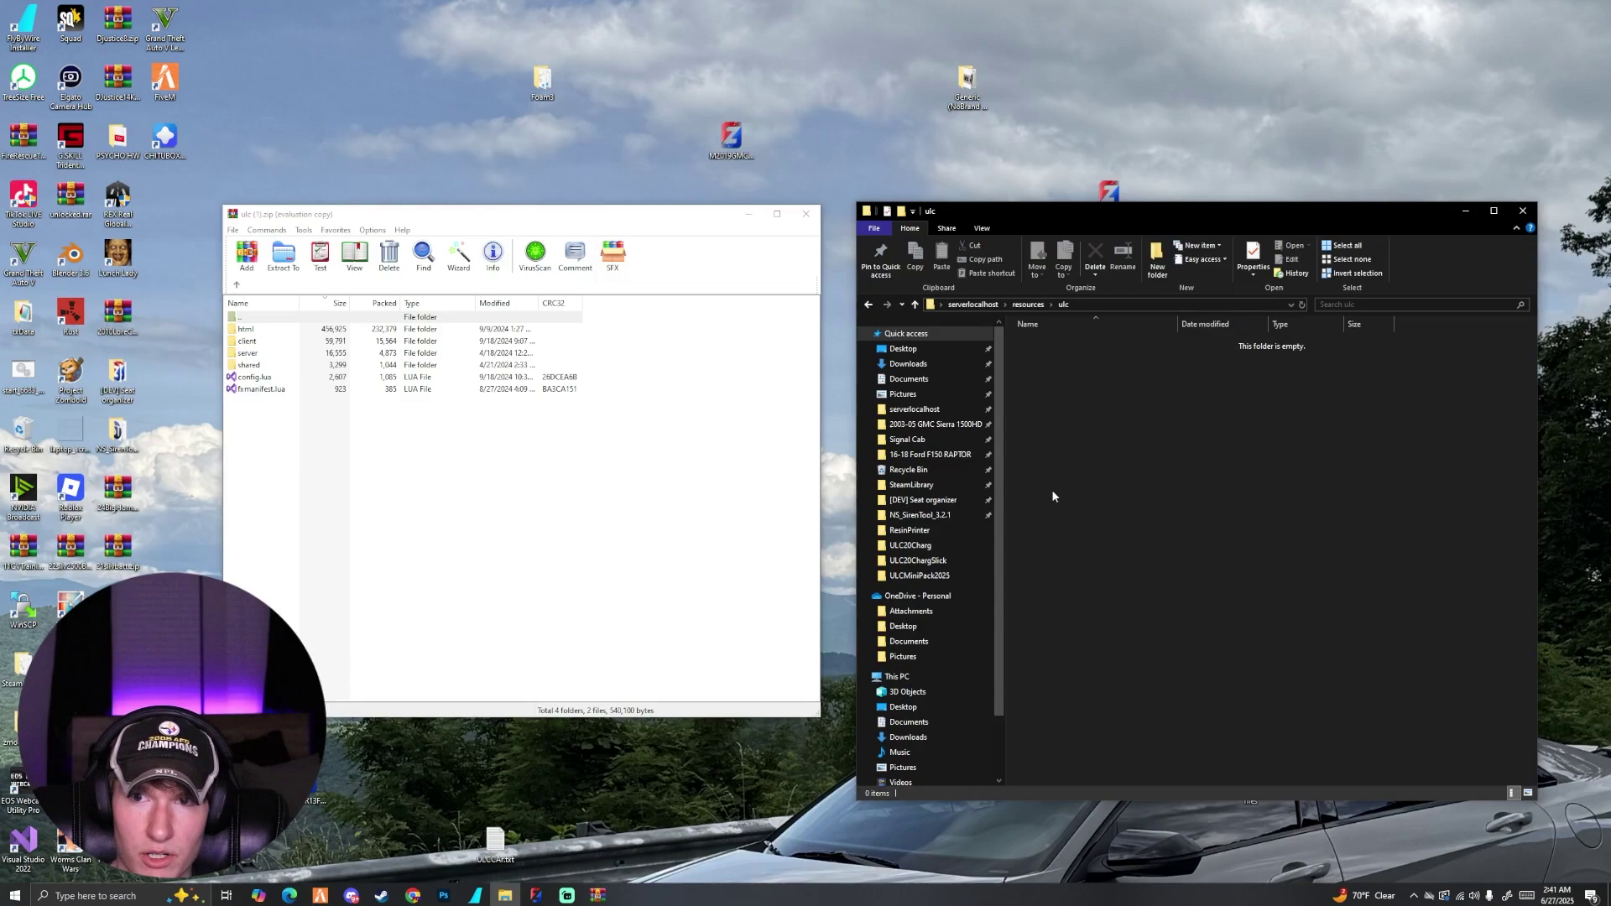
Extract all folders and files from the ulc (1).zip archive into the empty ulc folder.
{"action": "left_click_drag", "start_coordinate": [366, 468], "coordinate": [1223, 452]}
{"action": "right_click", "coordinate": [326, 324]}
{"action": "key", "text": "Escape"}
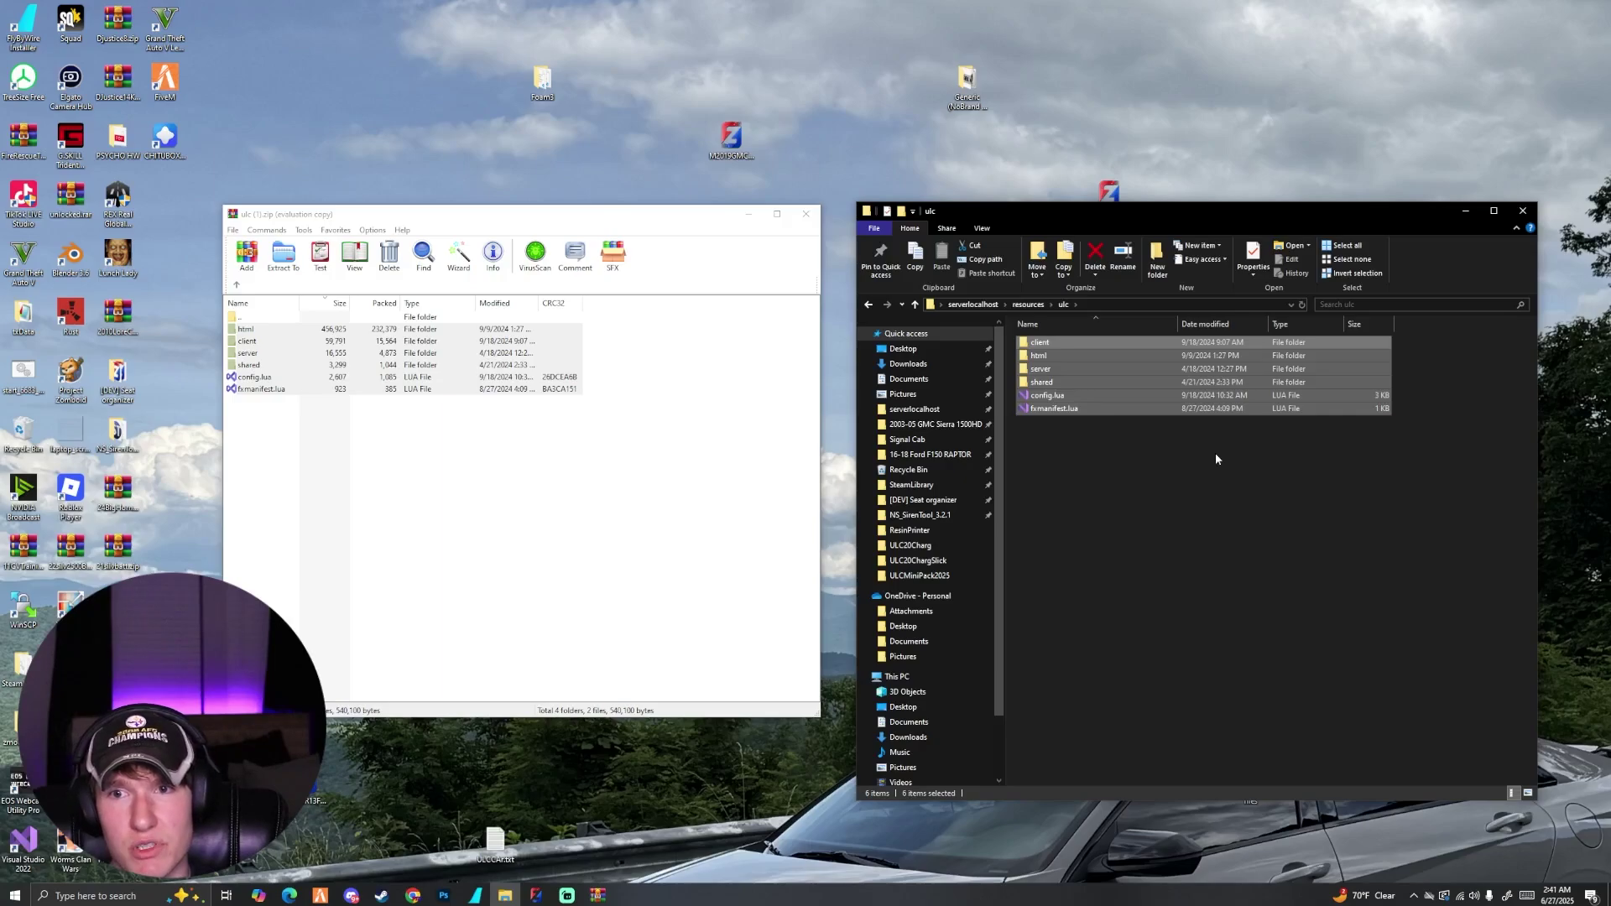
Open server.cfg from the serverlocalhost folder and check the "start ulc" line in the resource list.
{"action": "left_click", "coordinate": [1028, 304]}
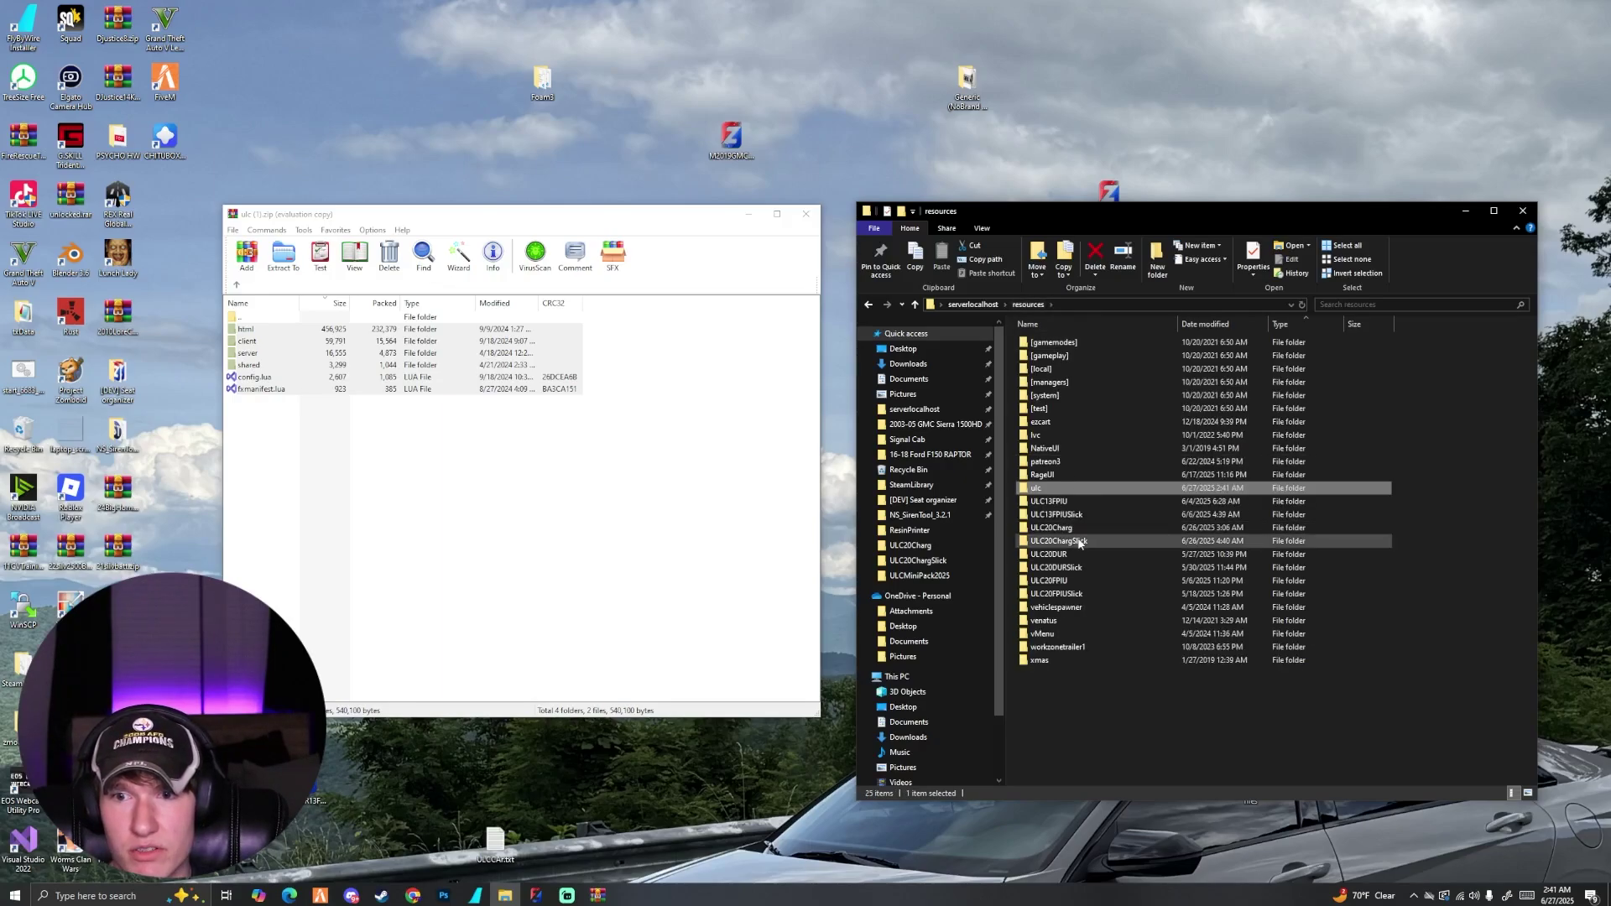
{"action": "left_click", "coordinate": [973, 304]}
{"action": "scroll", "coordinate": [1115, 520], "scroll_direction": "down", "scroll_amount": 10}
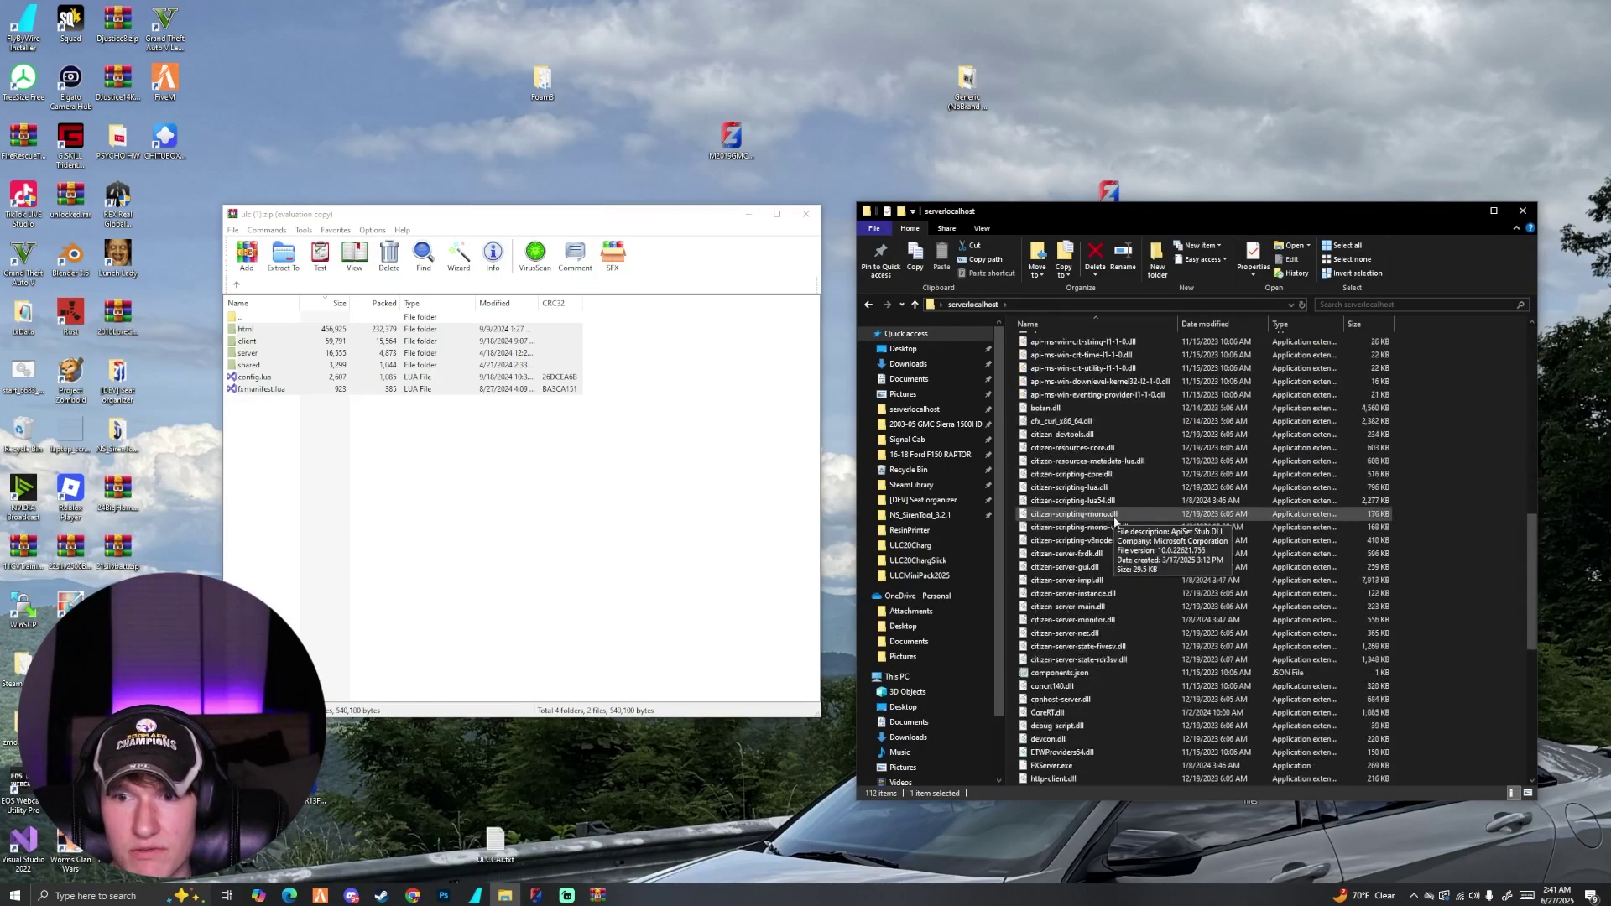
{"action": "scroll", "coordinate": [1114, 521], "scroll_direction": "down", "scroll_amount": 10}
{"action": "double_click", "coordinate": [1047, 619]}
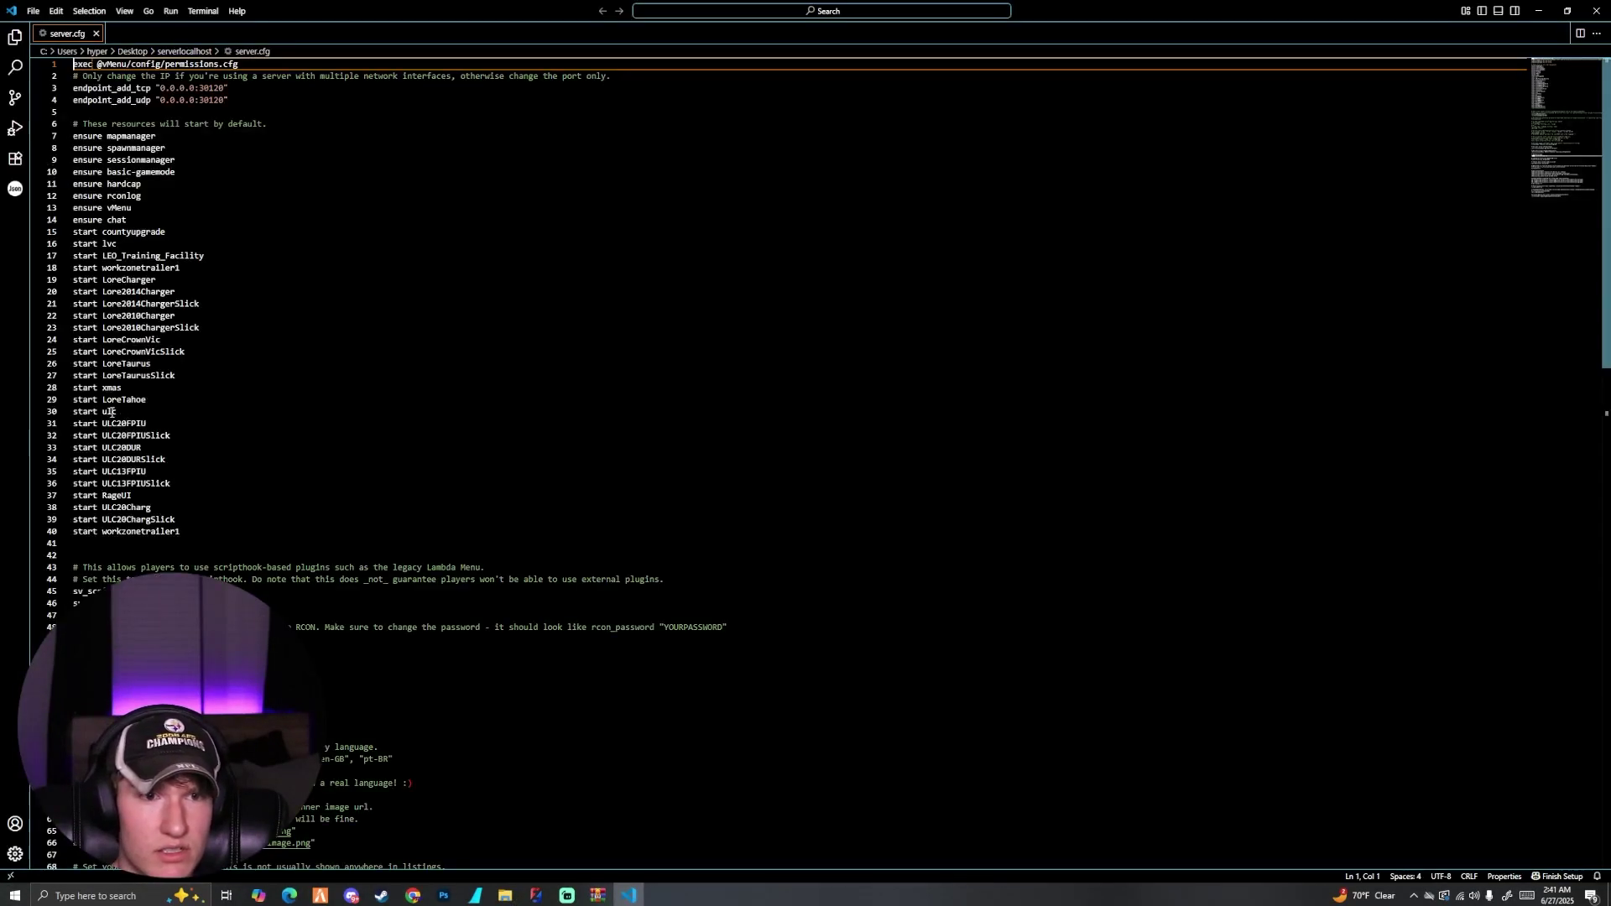
{"action": "left_click_drag", "start_coordinate": [118, 411], "coordinate": [73, 411]}
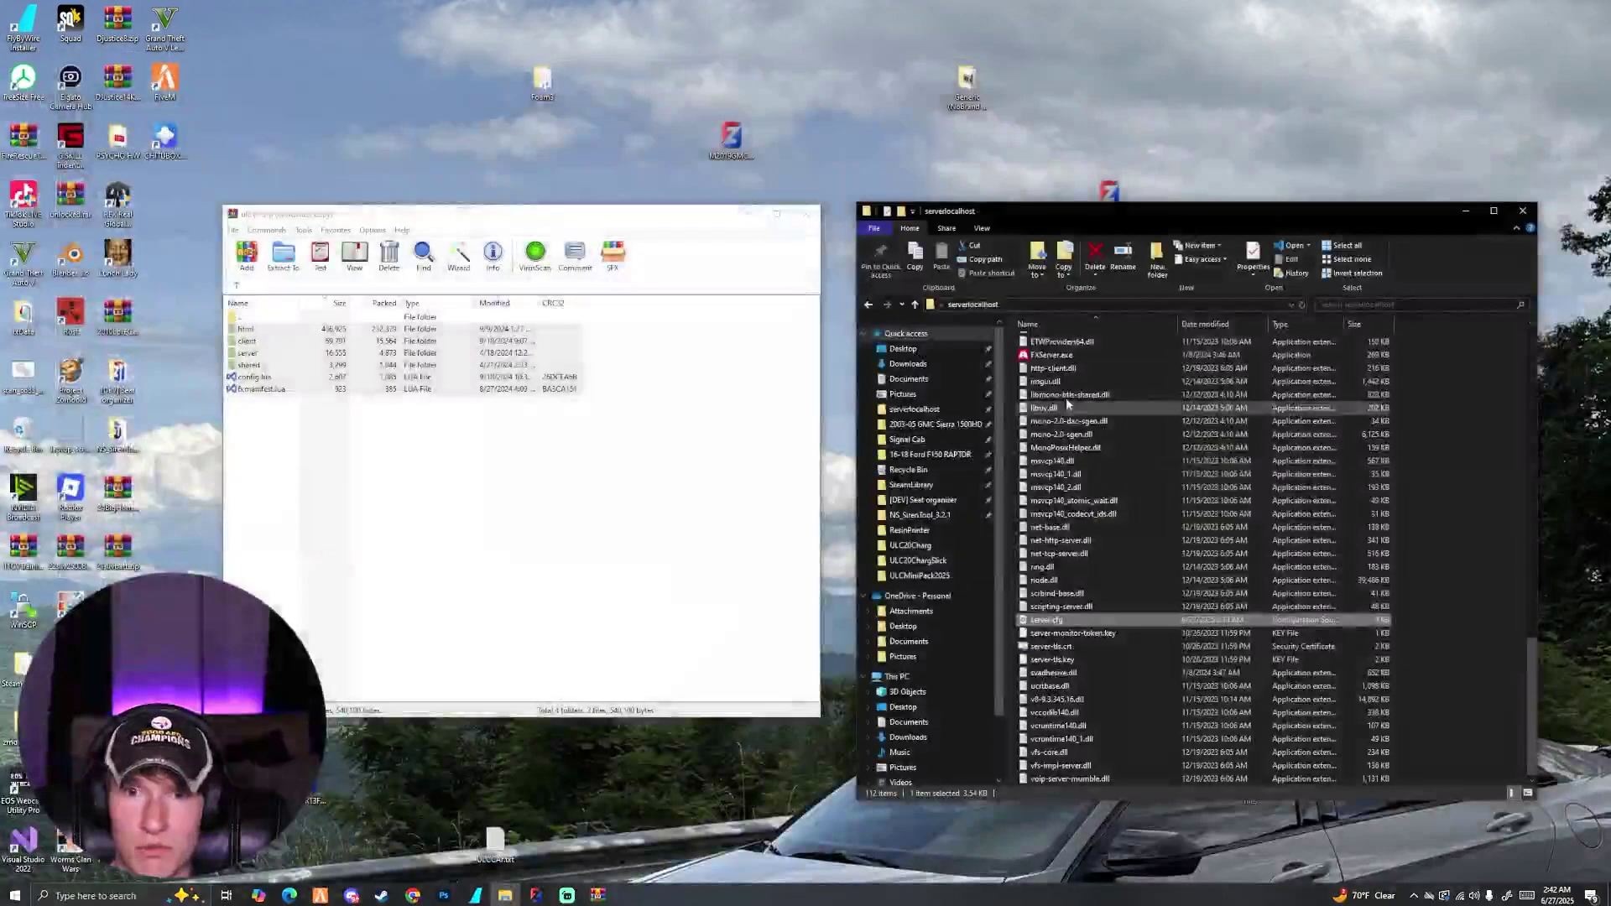
Return to the server's resources folder and open the ULC20FPIU vehicle folder.
{"action": "scroll", "coordinate": [1112, 421], "scroll_direction": "up", "scroll_amount": 5}
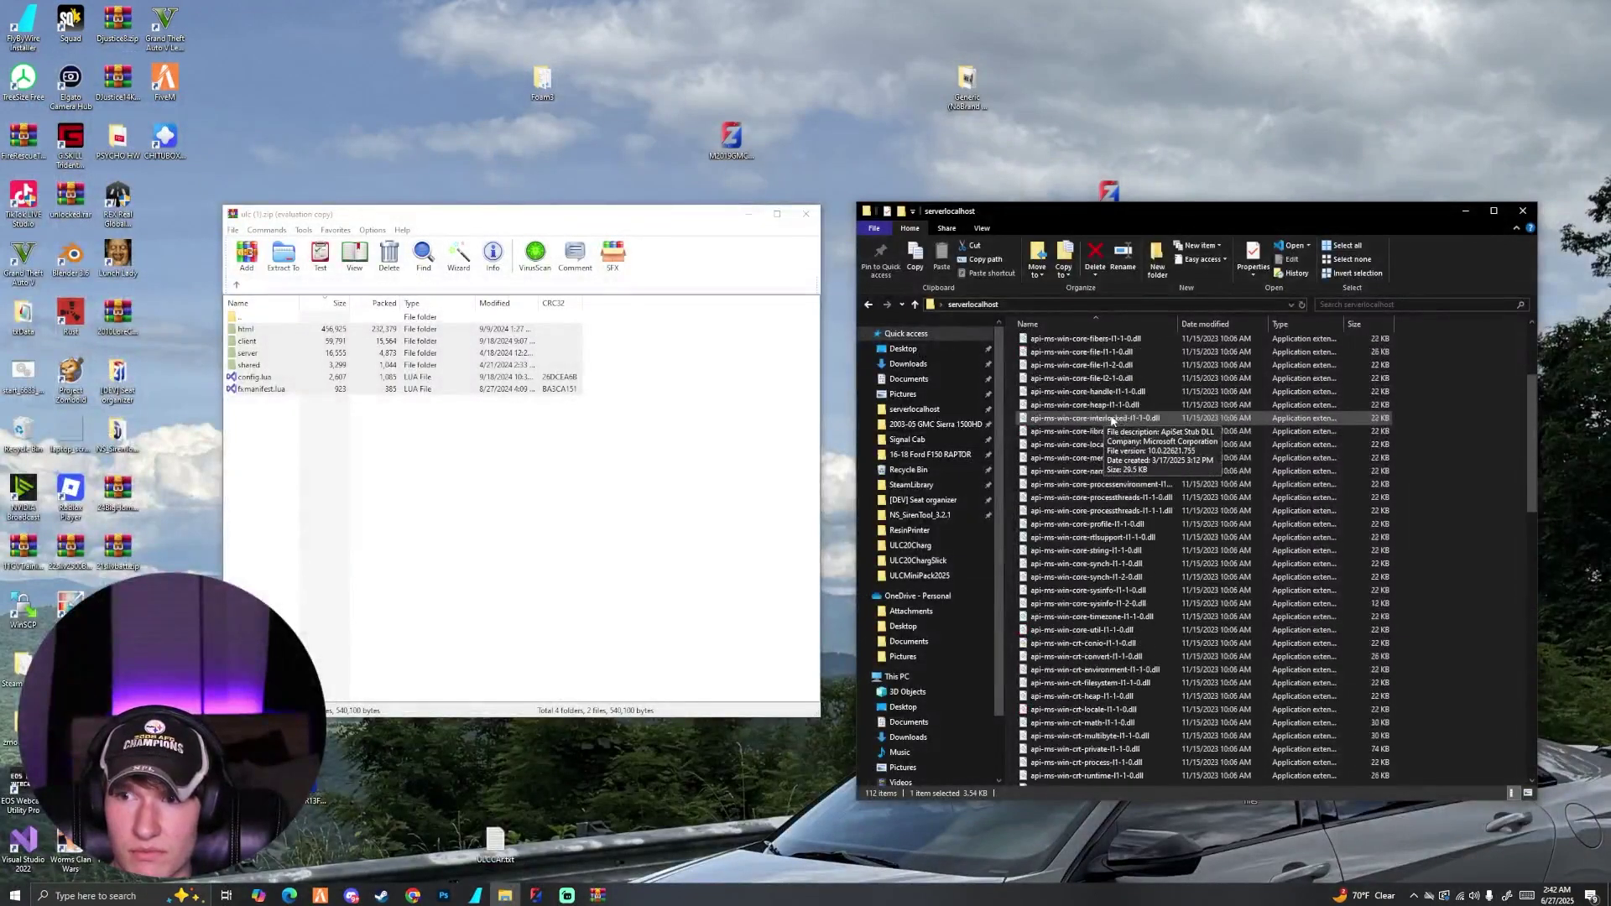
{"action": "scroll", "coordinate": [1091, 403], "scroll_direction": "up", "scroll_amount": 5}
{"action": "double_click", "coordinate": [1065, 389]}
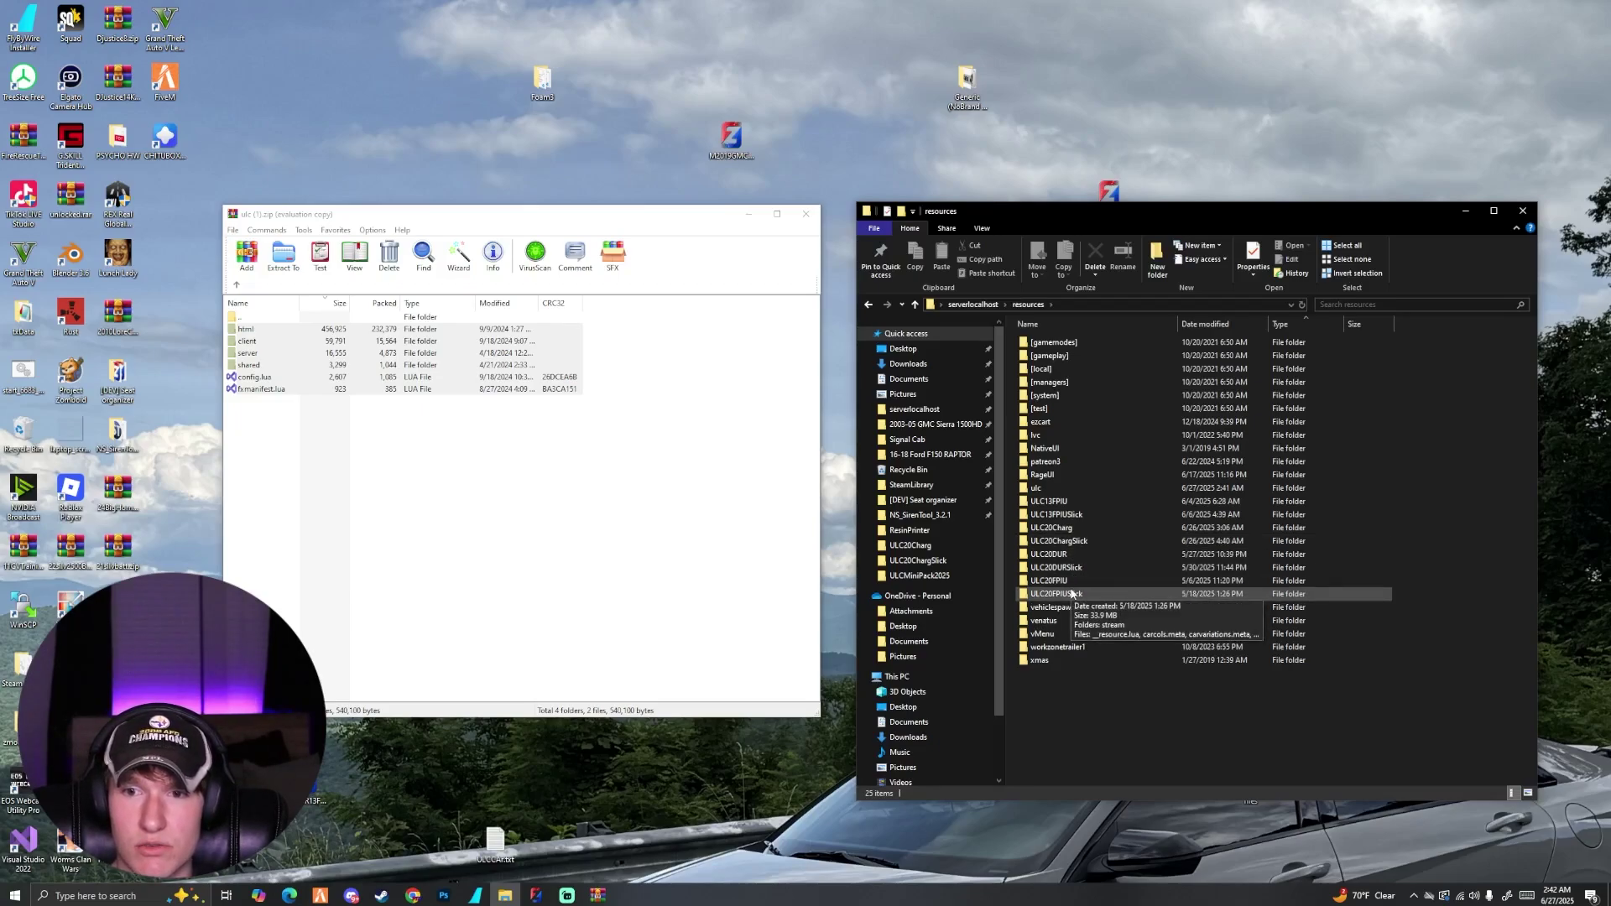
{"action": "double_click", "coordinate": [1063, 581]}
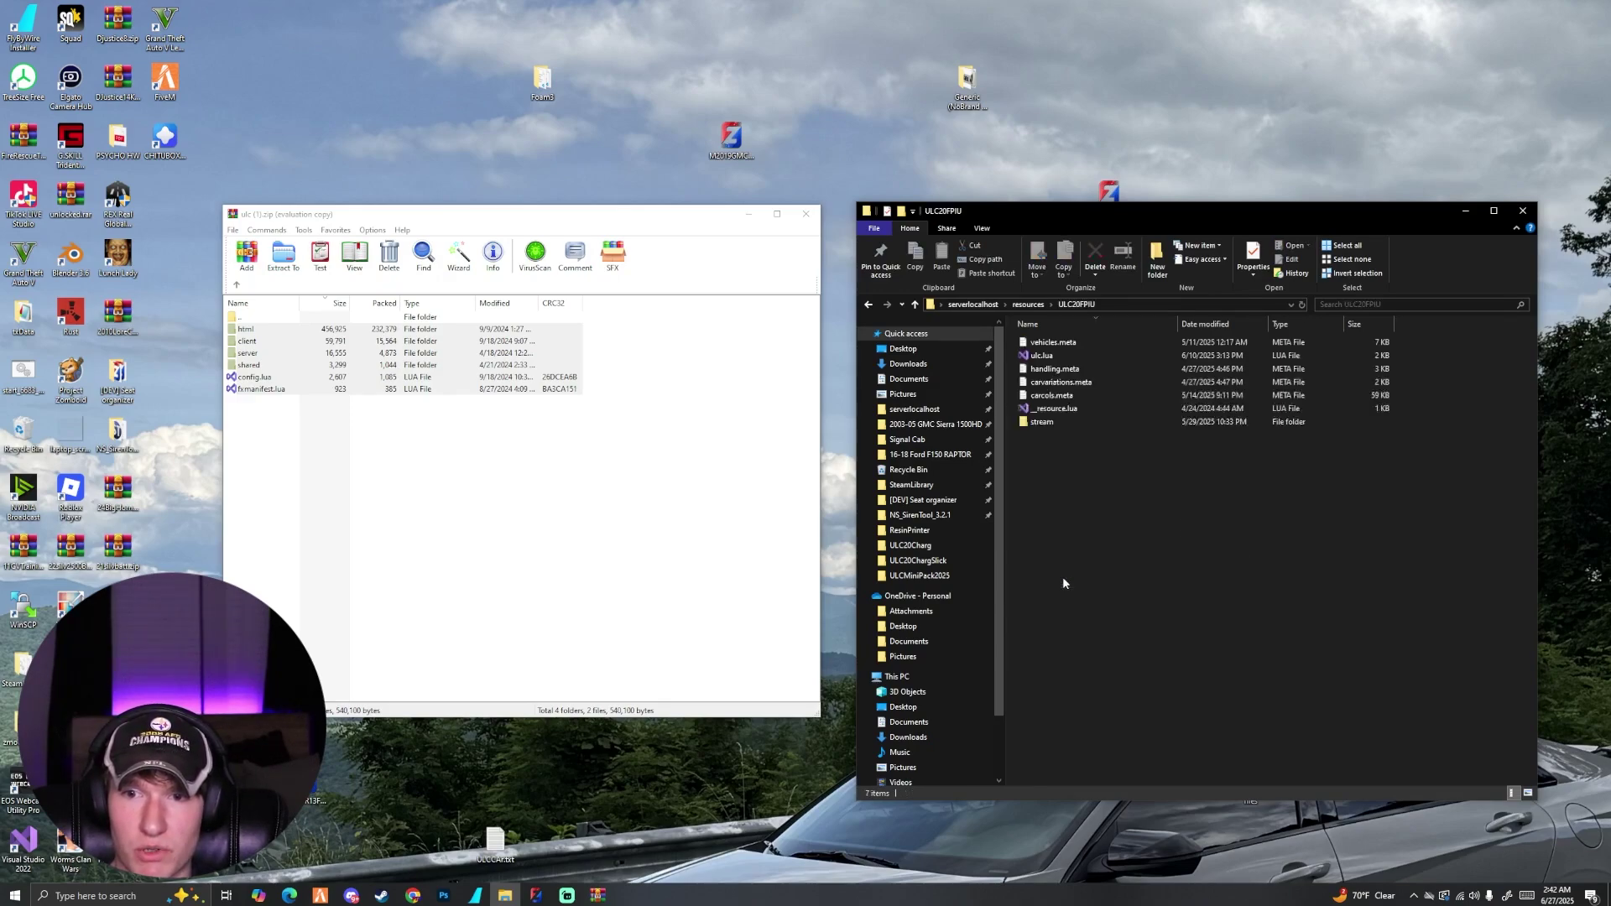
Open the ULC20FPIU vehicle's ulc.lua file in Visual Studio Code.
{"action": "left_click", "coordinate": [1062, 358]}
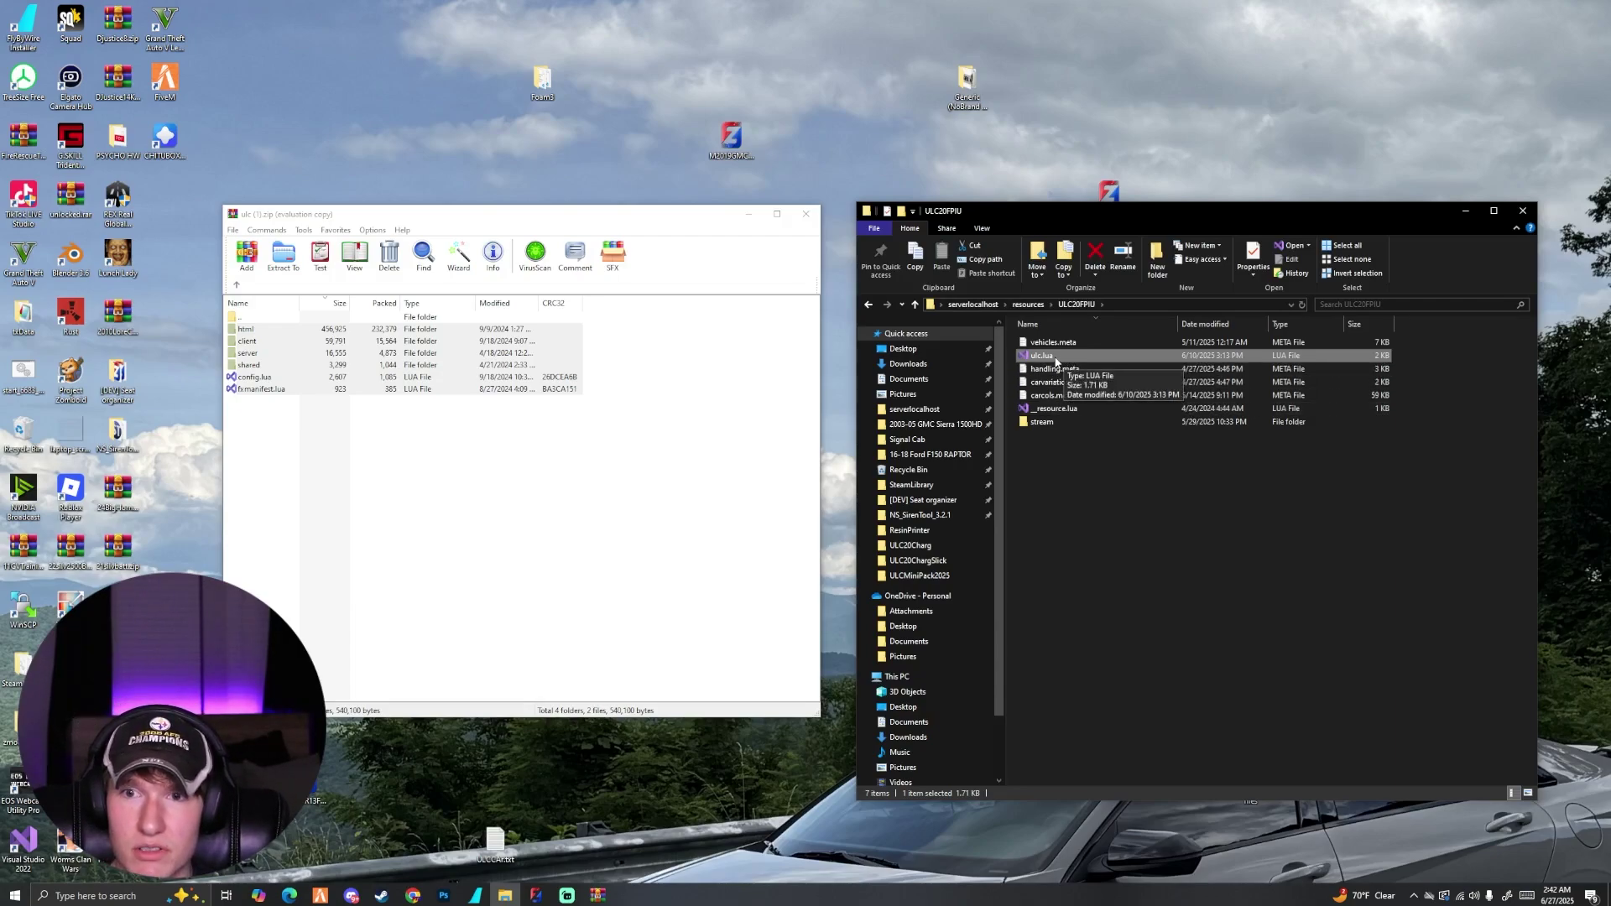
{"action": "left_click_drag", "start_coordinate": [1062, 362], "coordinate": [1045, 354]}
{"action": "left_click", "coordinate": [1046, 355]}
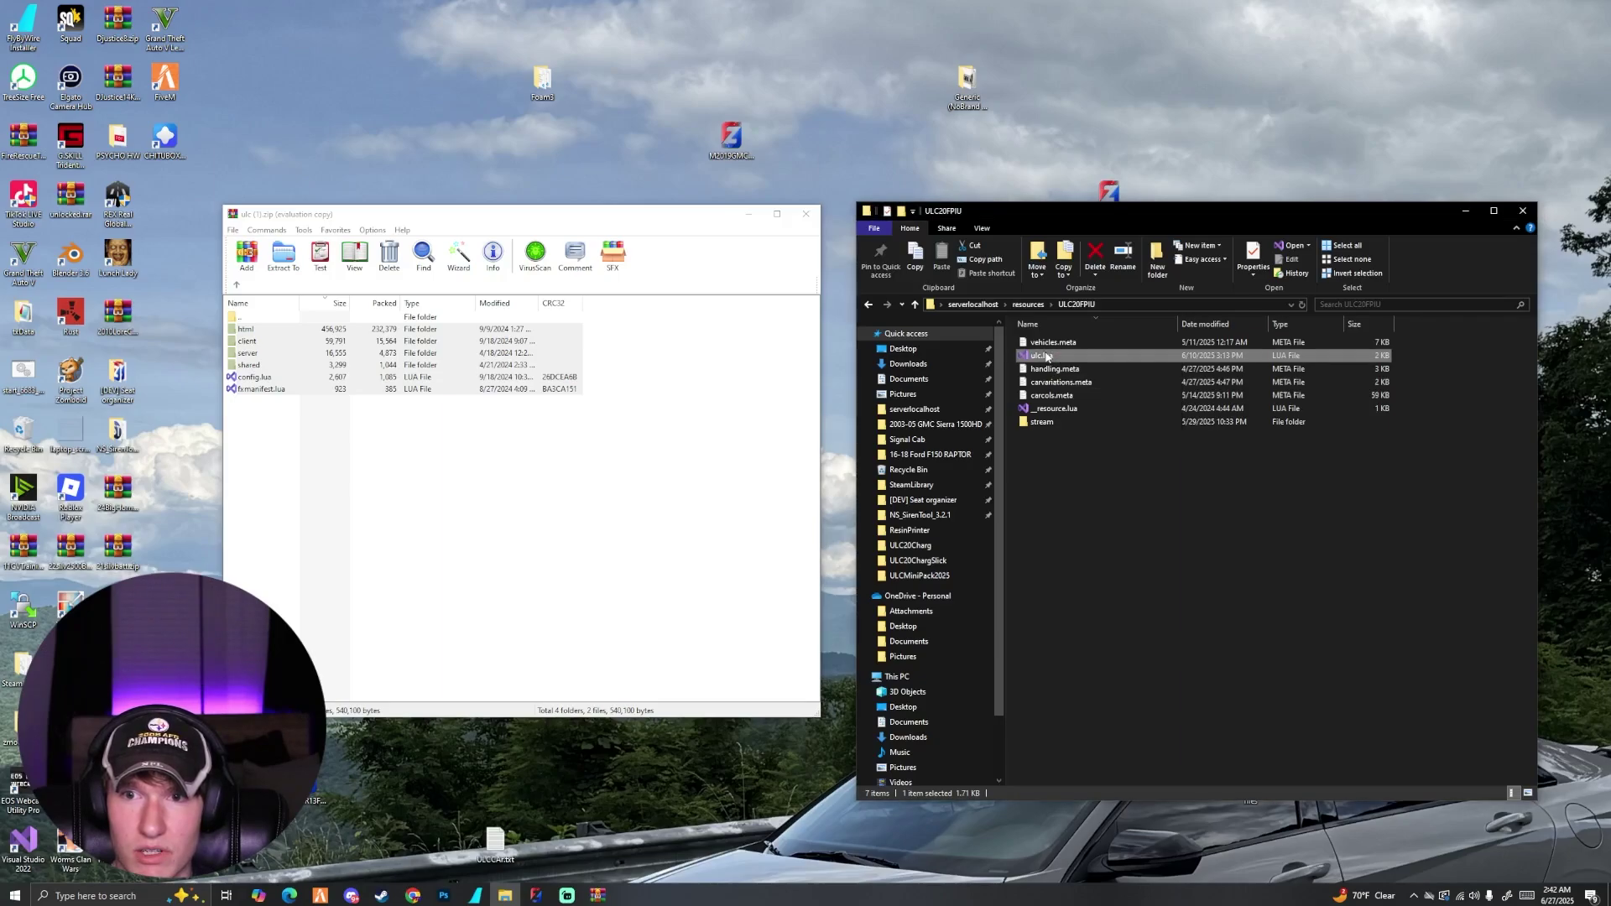
{"action": "right_click", "coordinate": [1045, 355]}
{"action": "mouse_move", "coordinate": [1161, 404]}
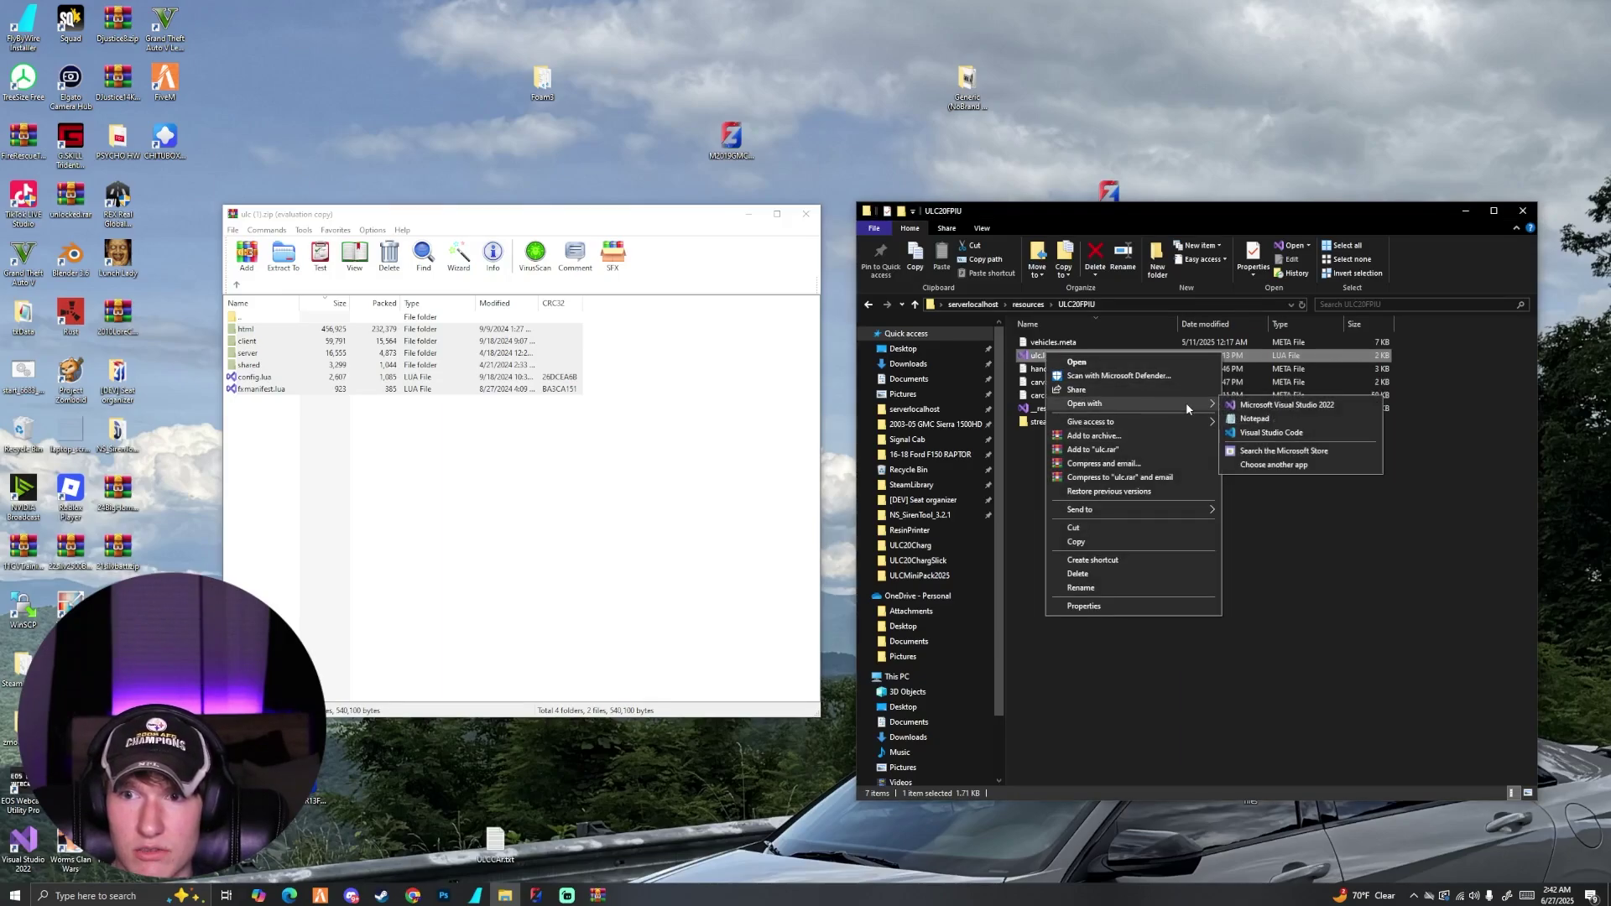
{"action": "left_click", "coordinate": [1276, 432]}
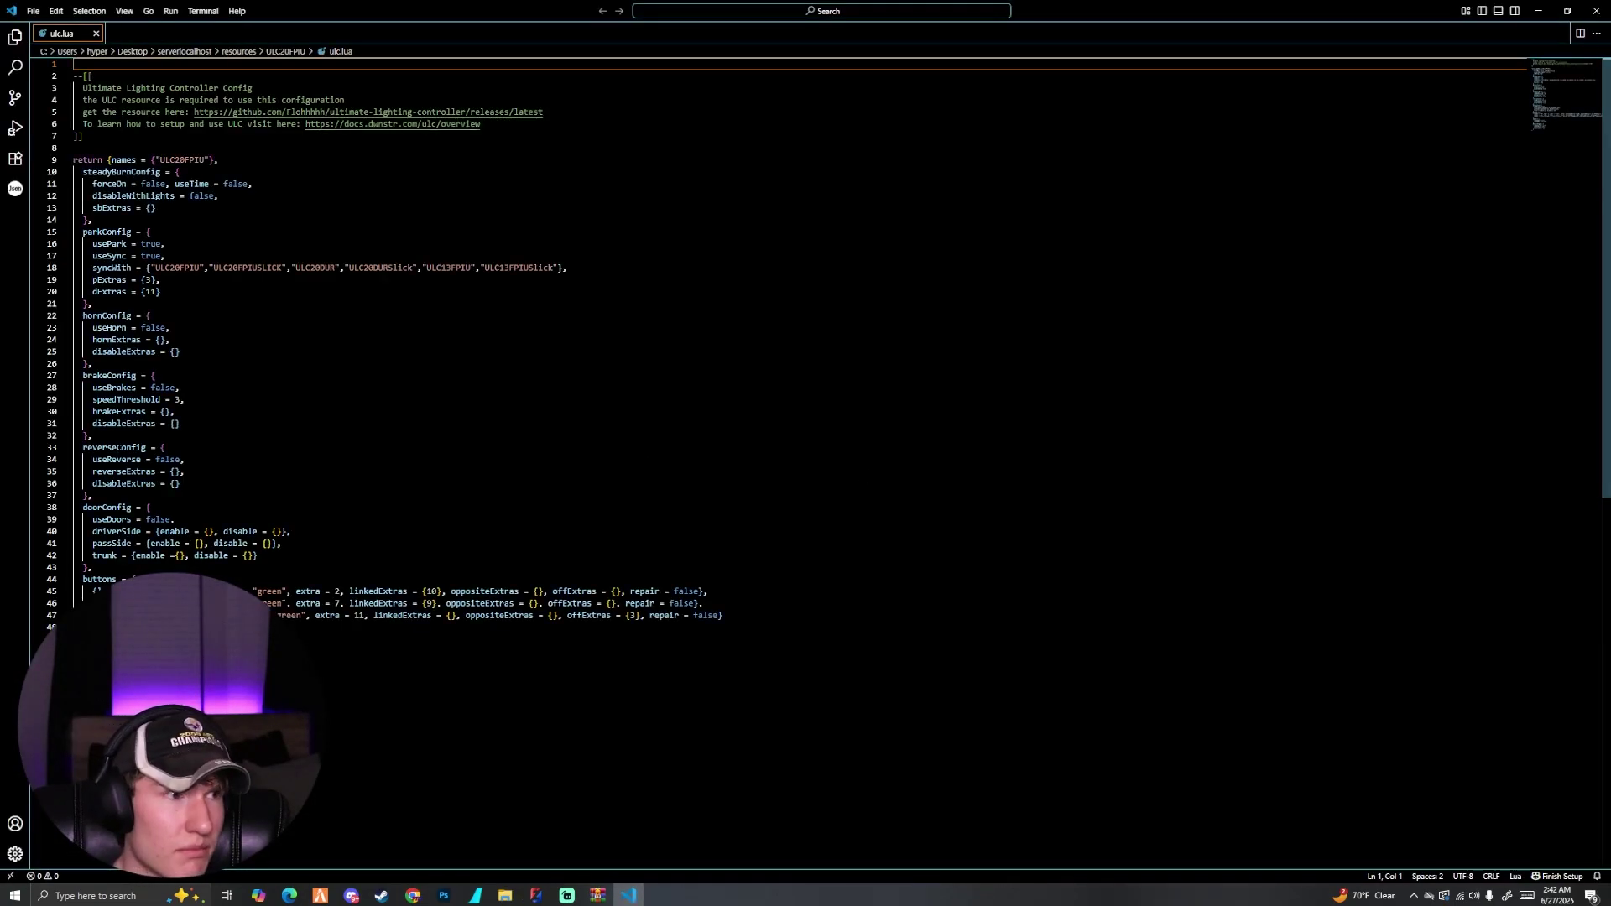
Review the ulc.lua configuration and copy the vehicle name ULC20FPIU from its names entry.
{"action": "scroll", "coordinate": [295, 529], "scroll_direction": "down", "scroll_amount": 3}
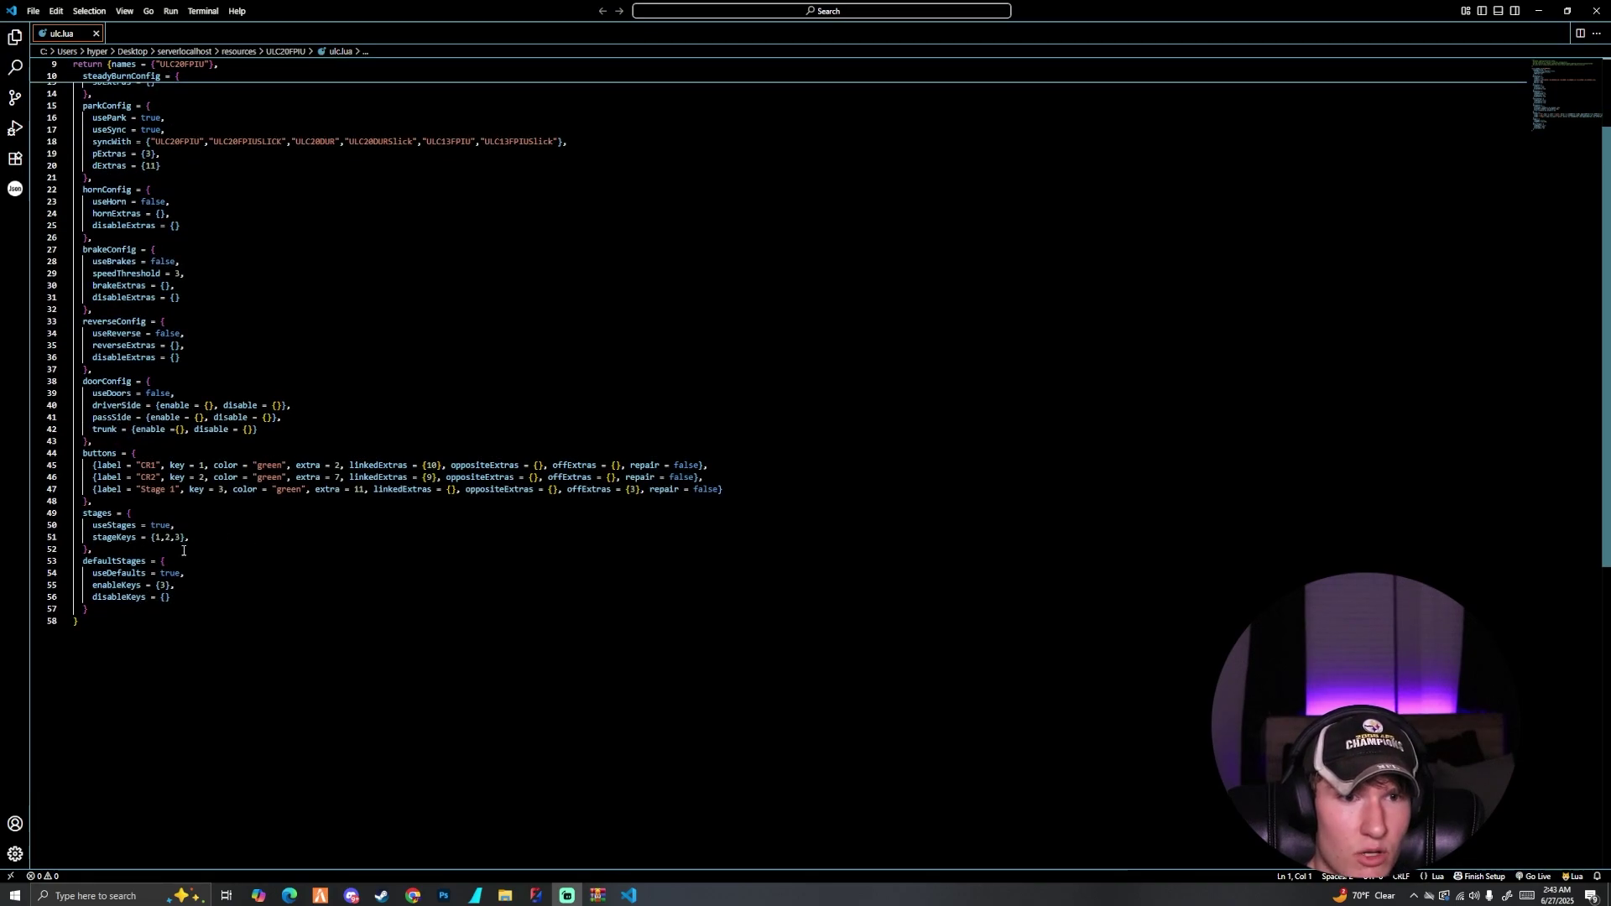
{"action": "scroll", "coordinate": [193, 389], "scroll_direction": "up", "scroll_amount": 3}
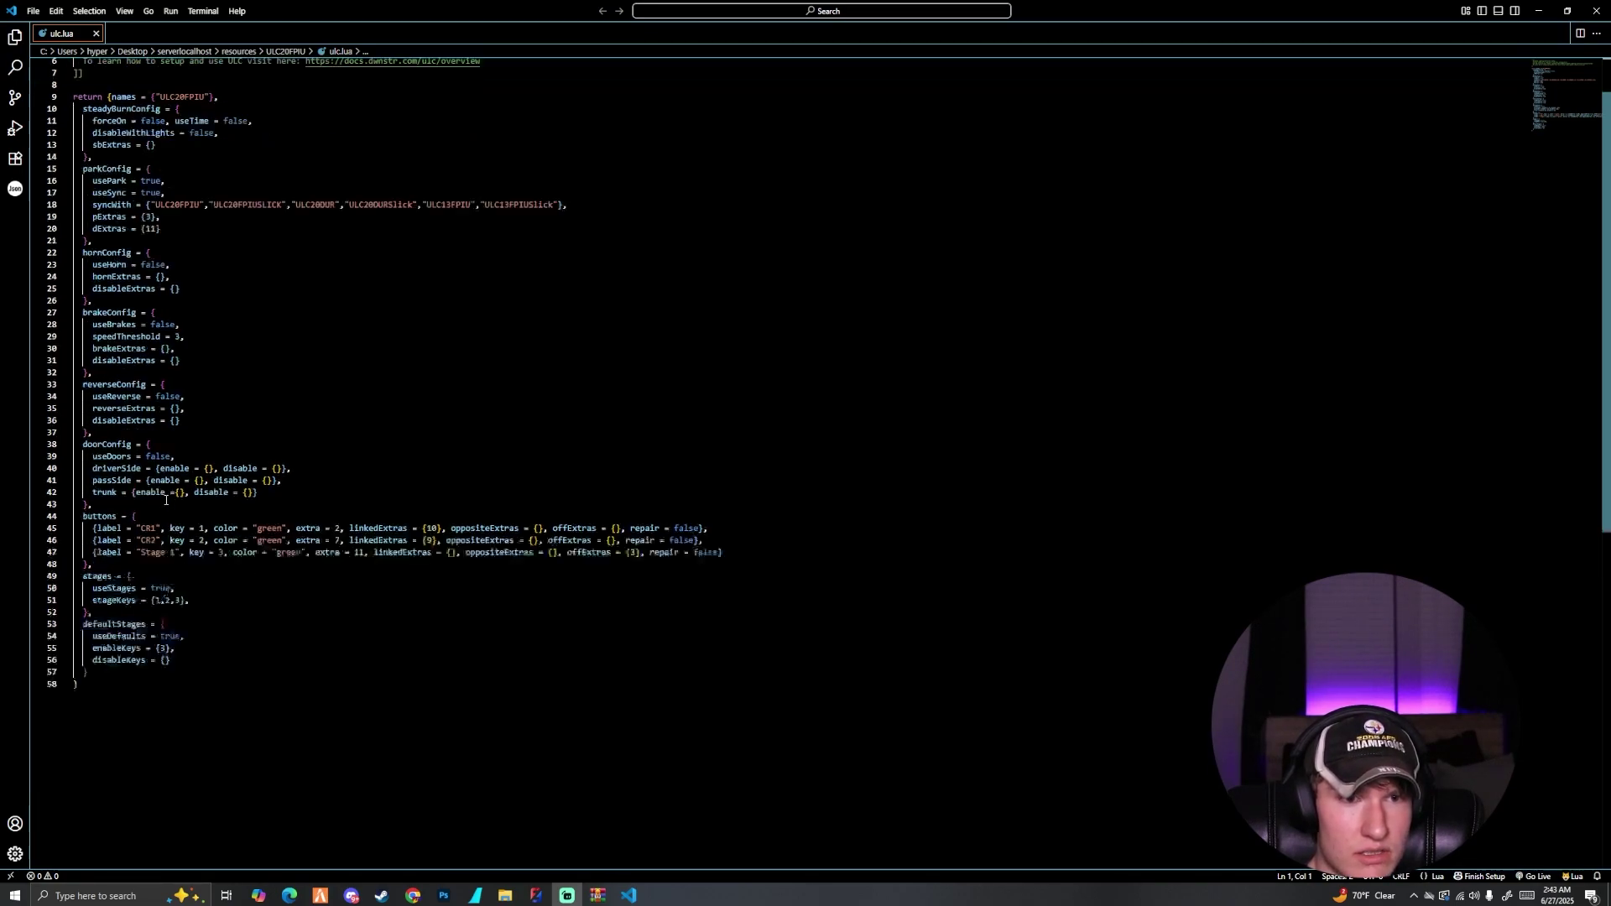
{"action": "double_click", "coordinate": [178, 158]}
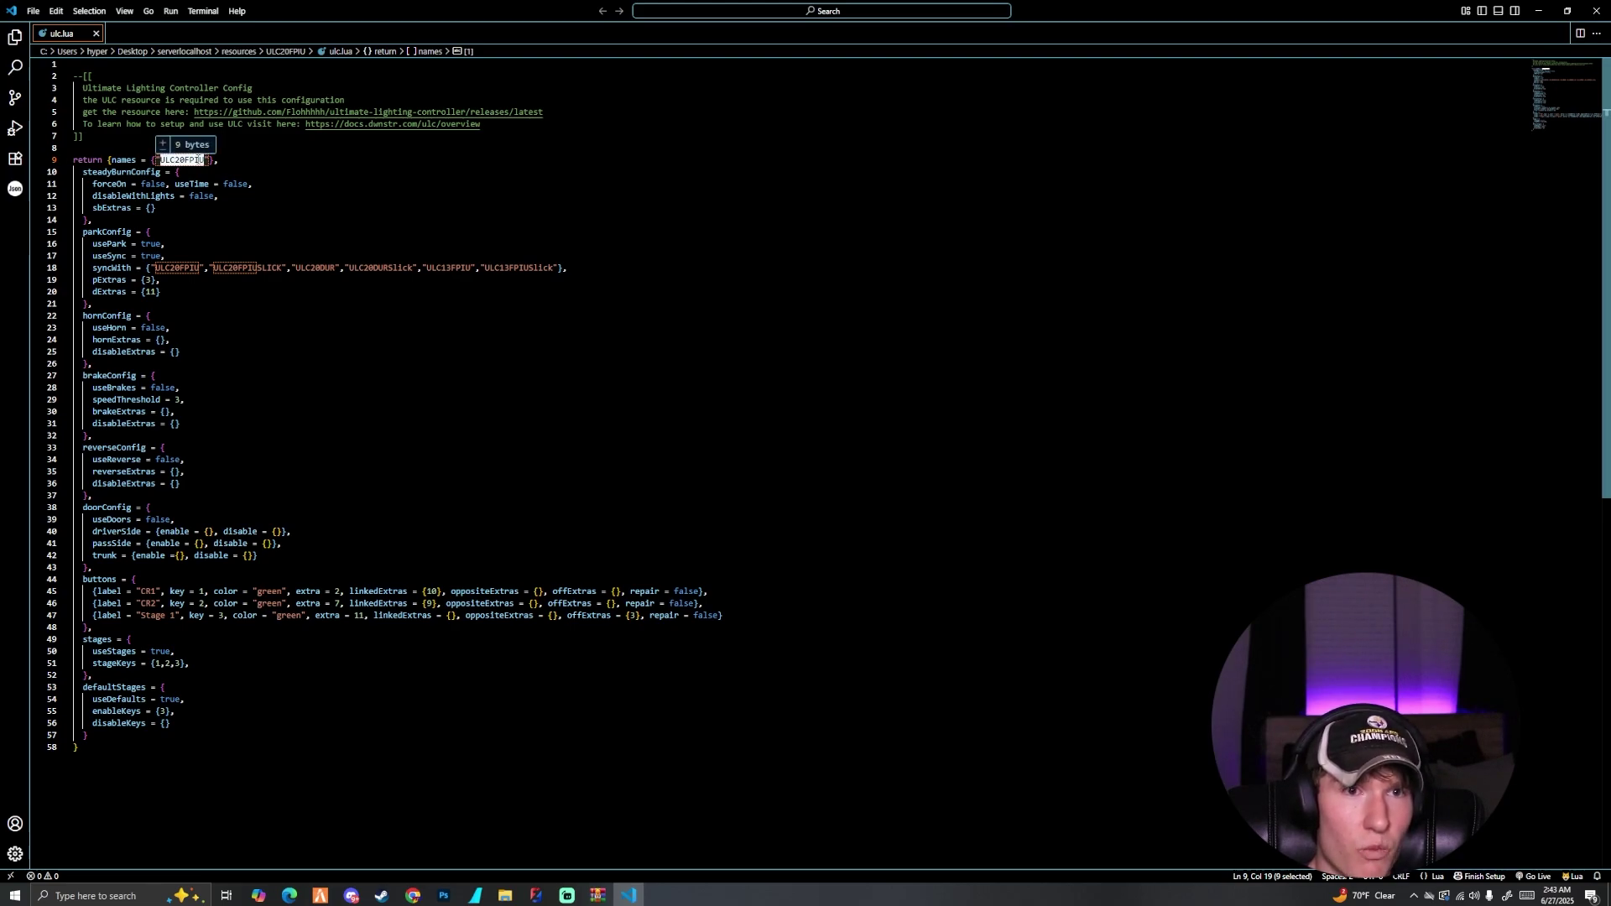
{"action": "right_click", "coordinate": [198, 160]}
{"action": "left_click", "coordinate": [252, 463]}
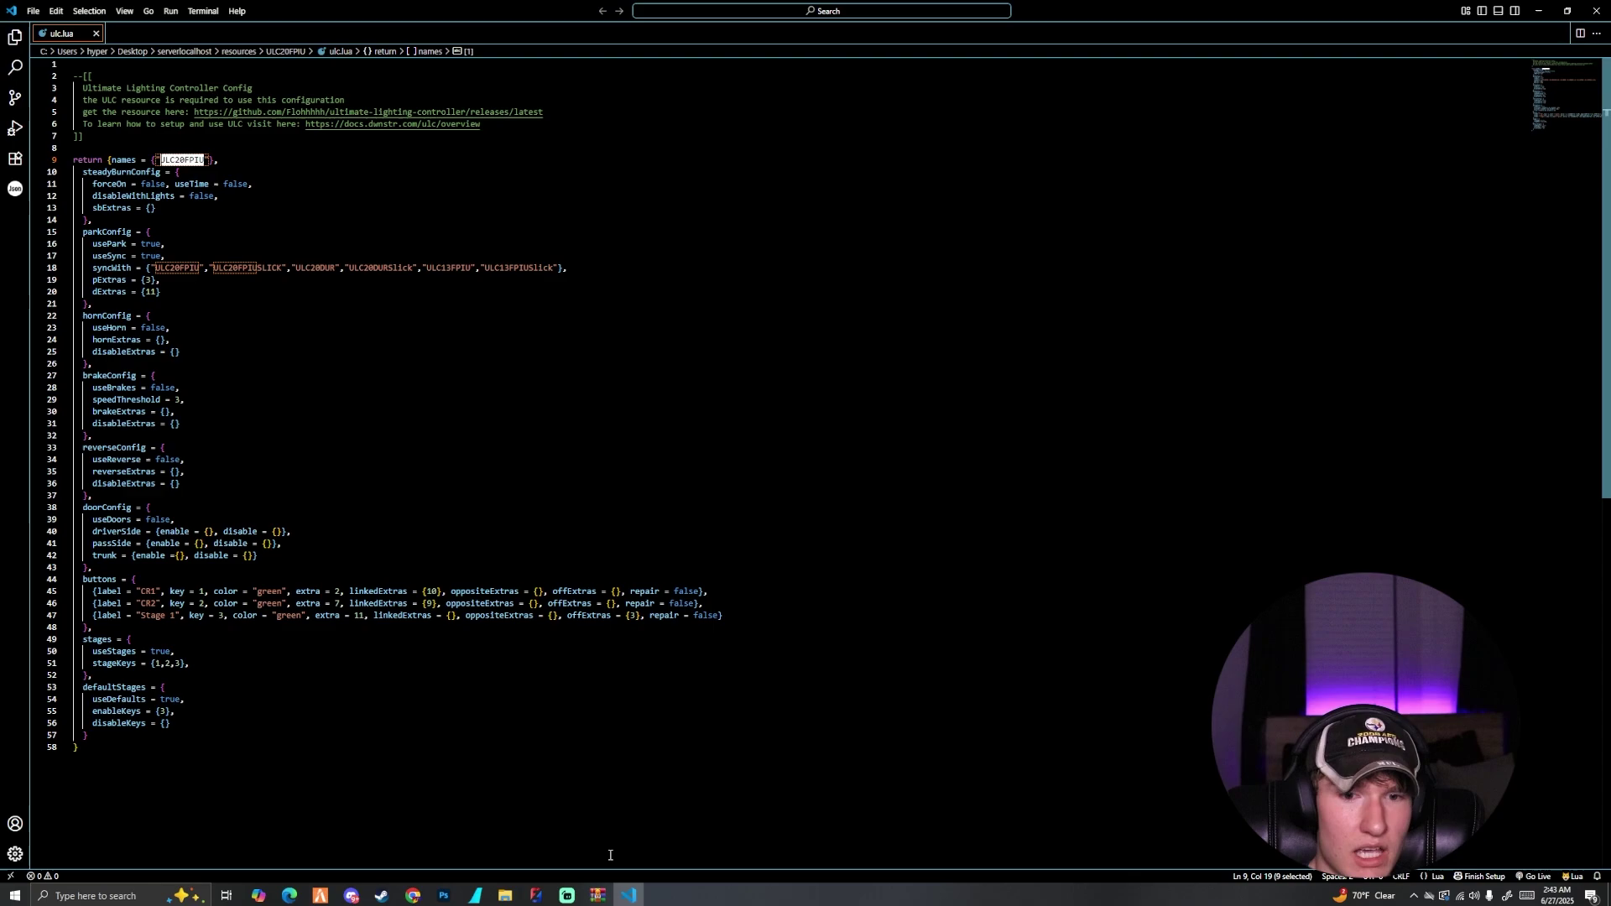
Switch to File Explorer and open config.lua from the ulc resource folder in Visual Studio Code.
{"action": "left_click", "coordinate": [505, 896]}
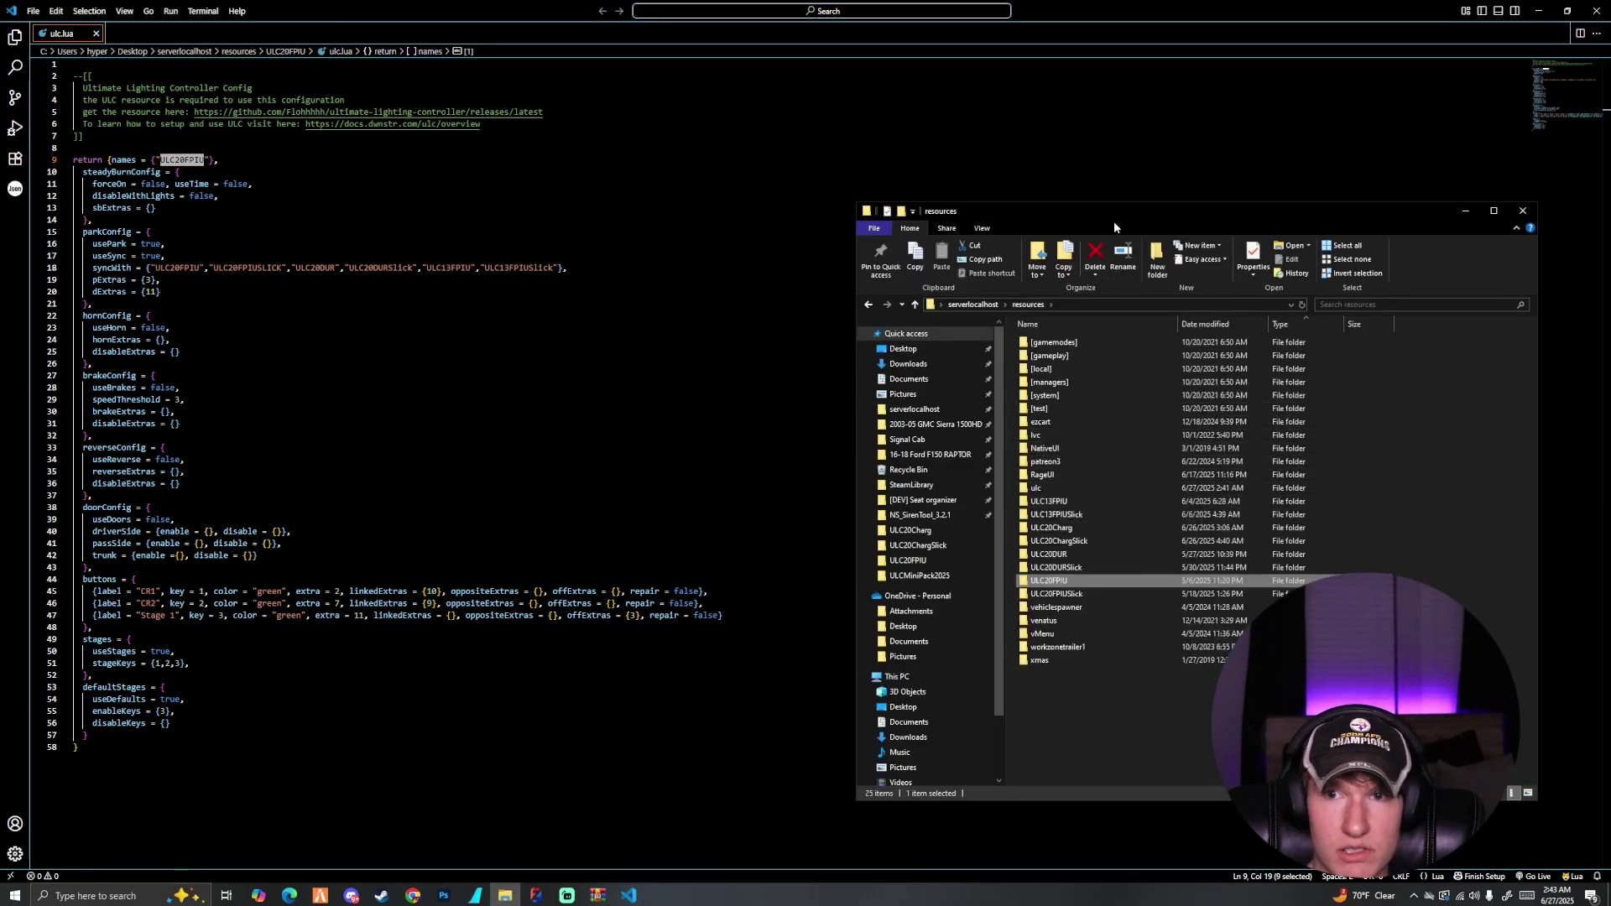
{"action": "left_click_drag", "start_coordinate": [1047, 211], "coordinate": [560, 172]}
{"action": "double_click", "coordinate": [588, 448]}
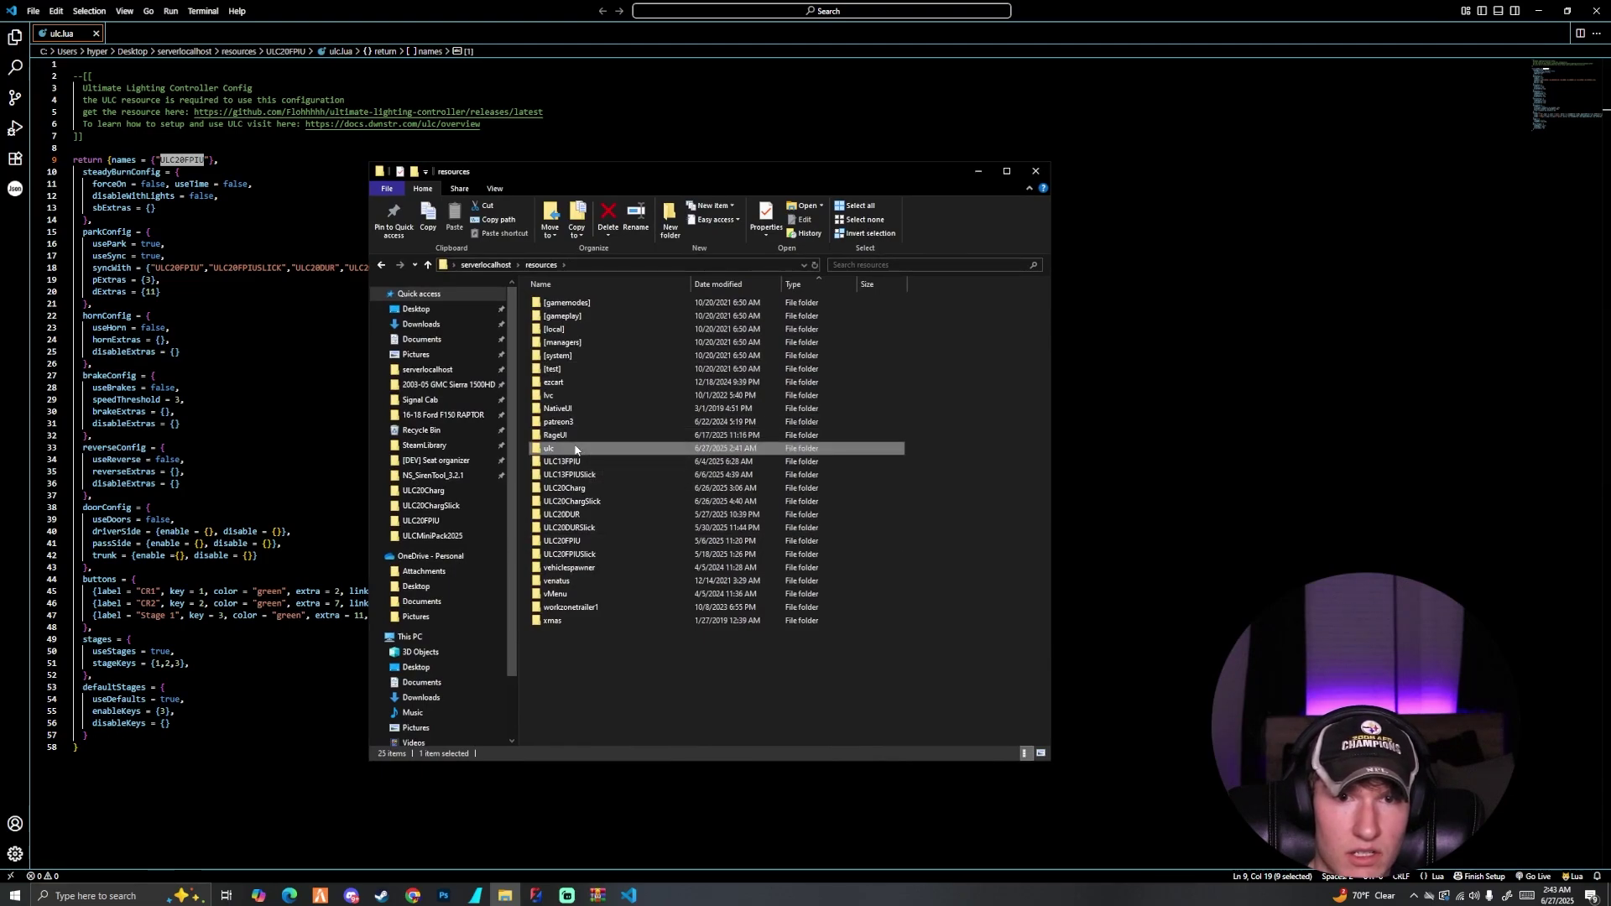
{"action": "left_click", "coordinate": [561, 356]}
{"action": "right_click", "coordinate": [560, 355]}
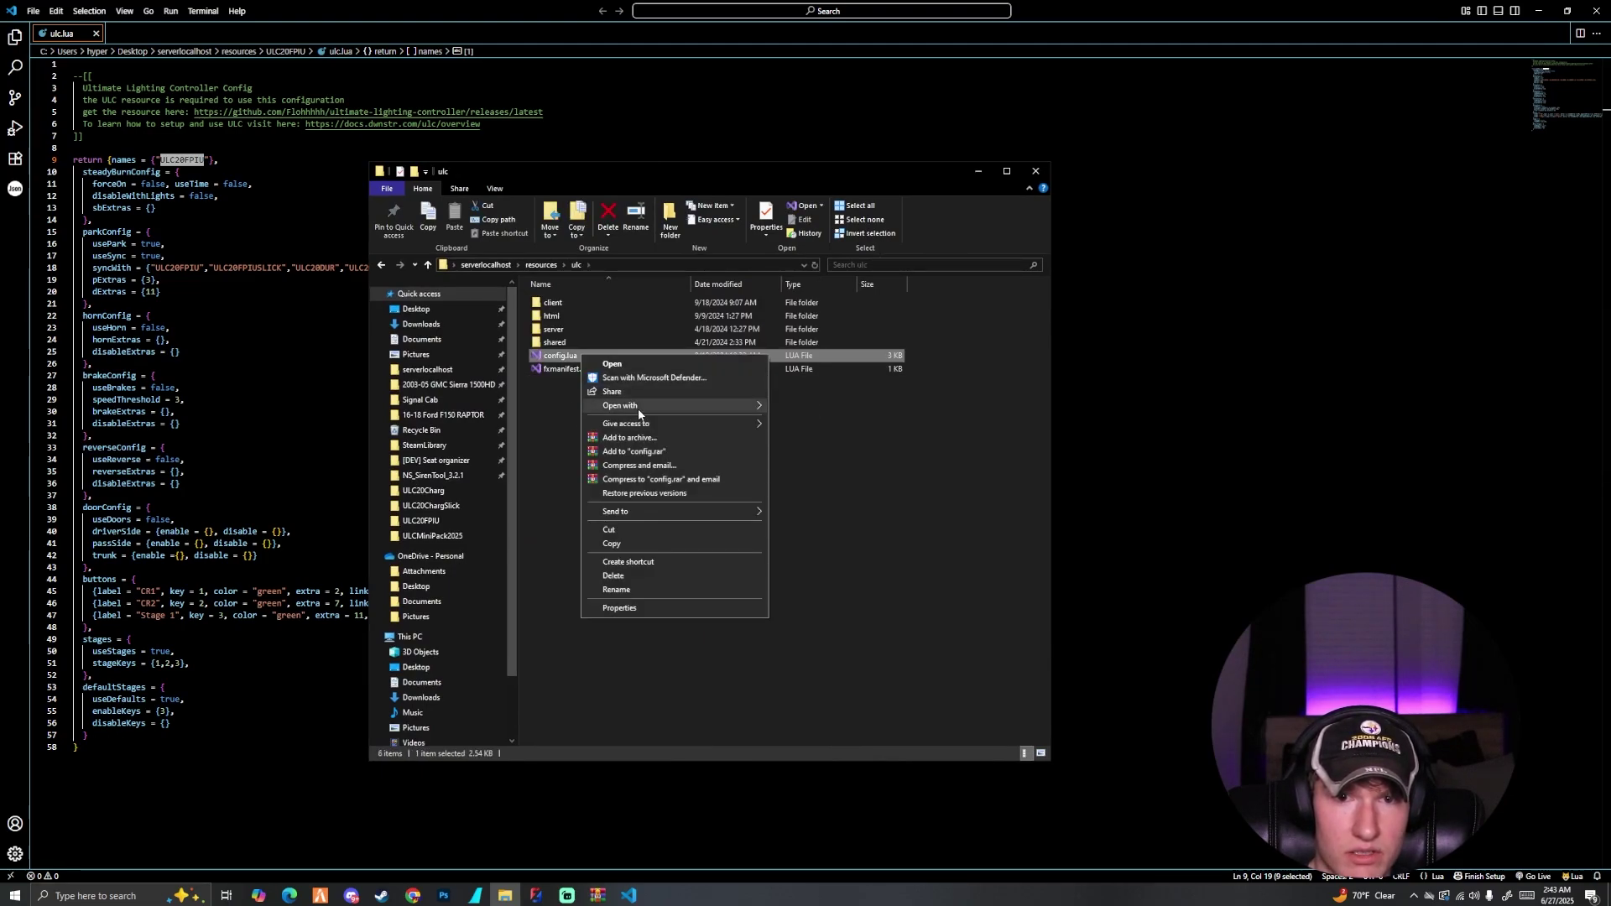
{"action": "mouse_move", "coordinate": [640, 407]}
{"action": "left_click", "coordinate": [815, 435]}
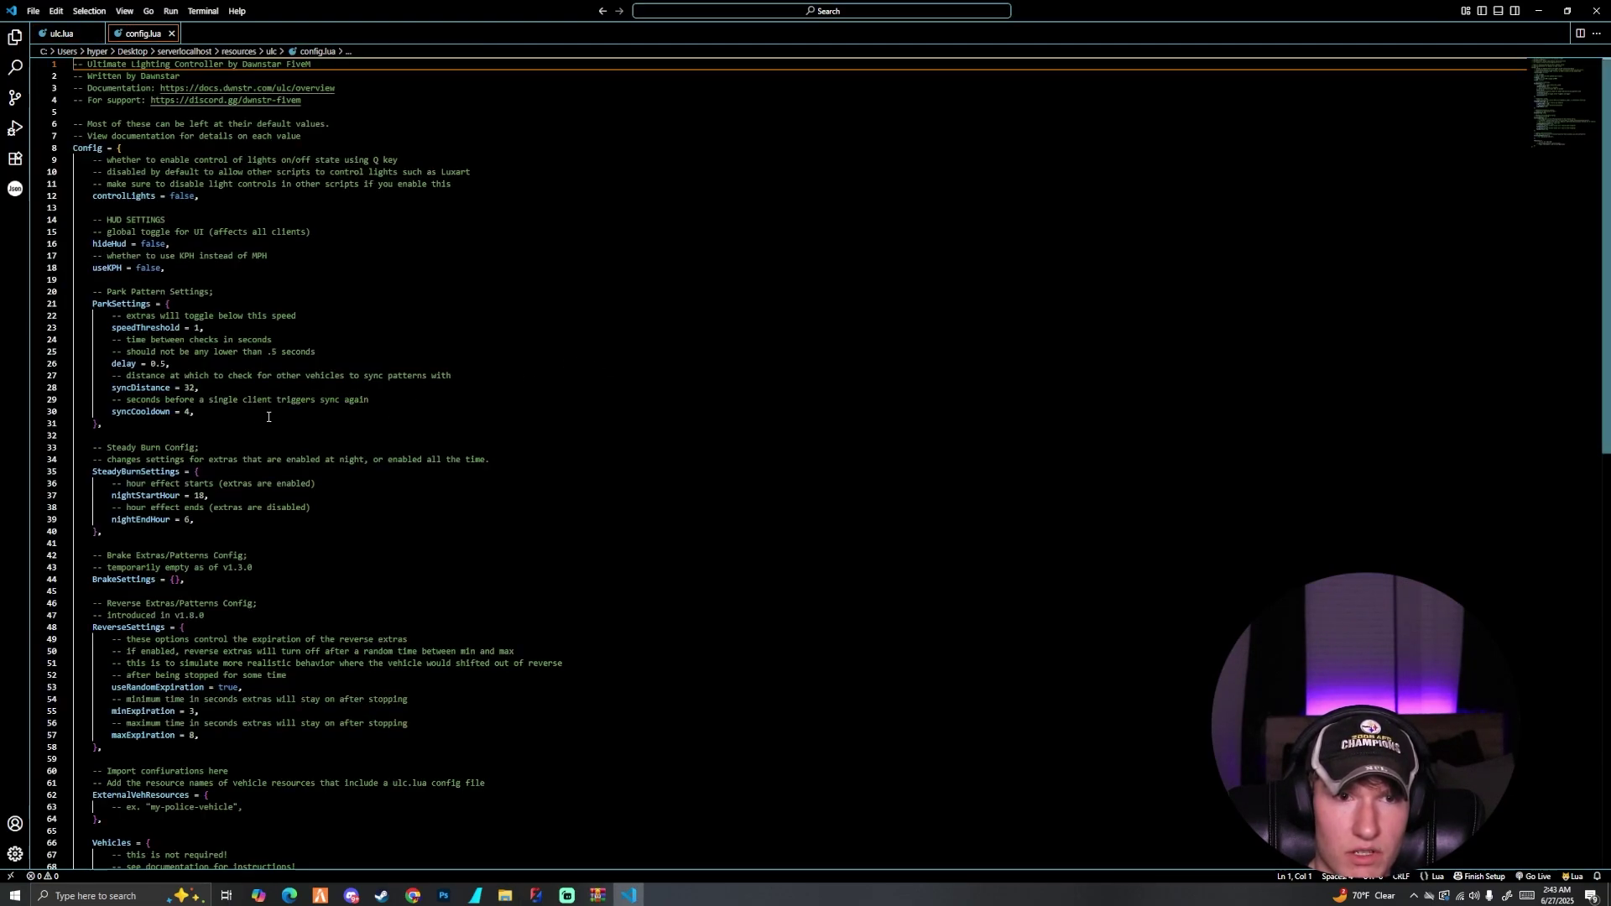
Insert a new line at the start of the ExternalVehResources block in config.lua, containing an empty pair of quotation marks.
{"action": "scroll", "coordinate": [335, 375], "scroll_direction": "down", "scroll_amount": 8}
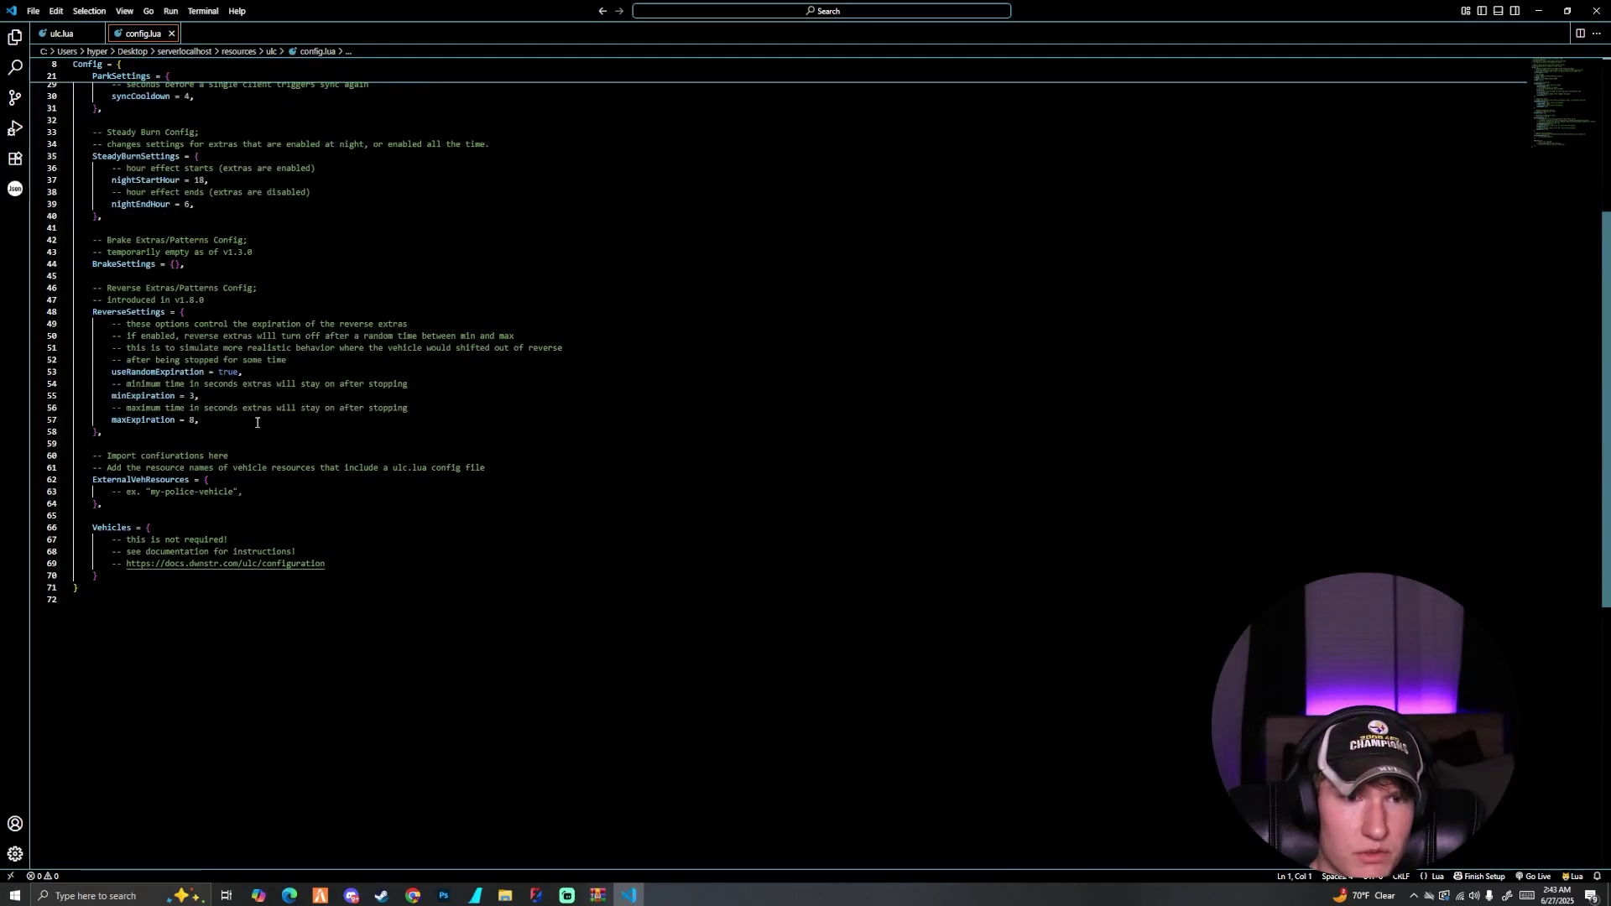
{"action": "left_click", "coordinate": [240, 495]}
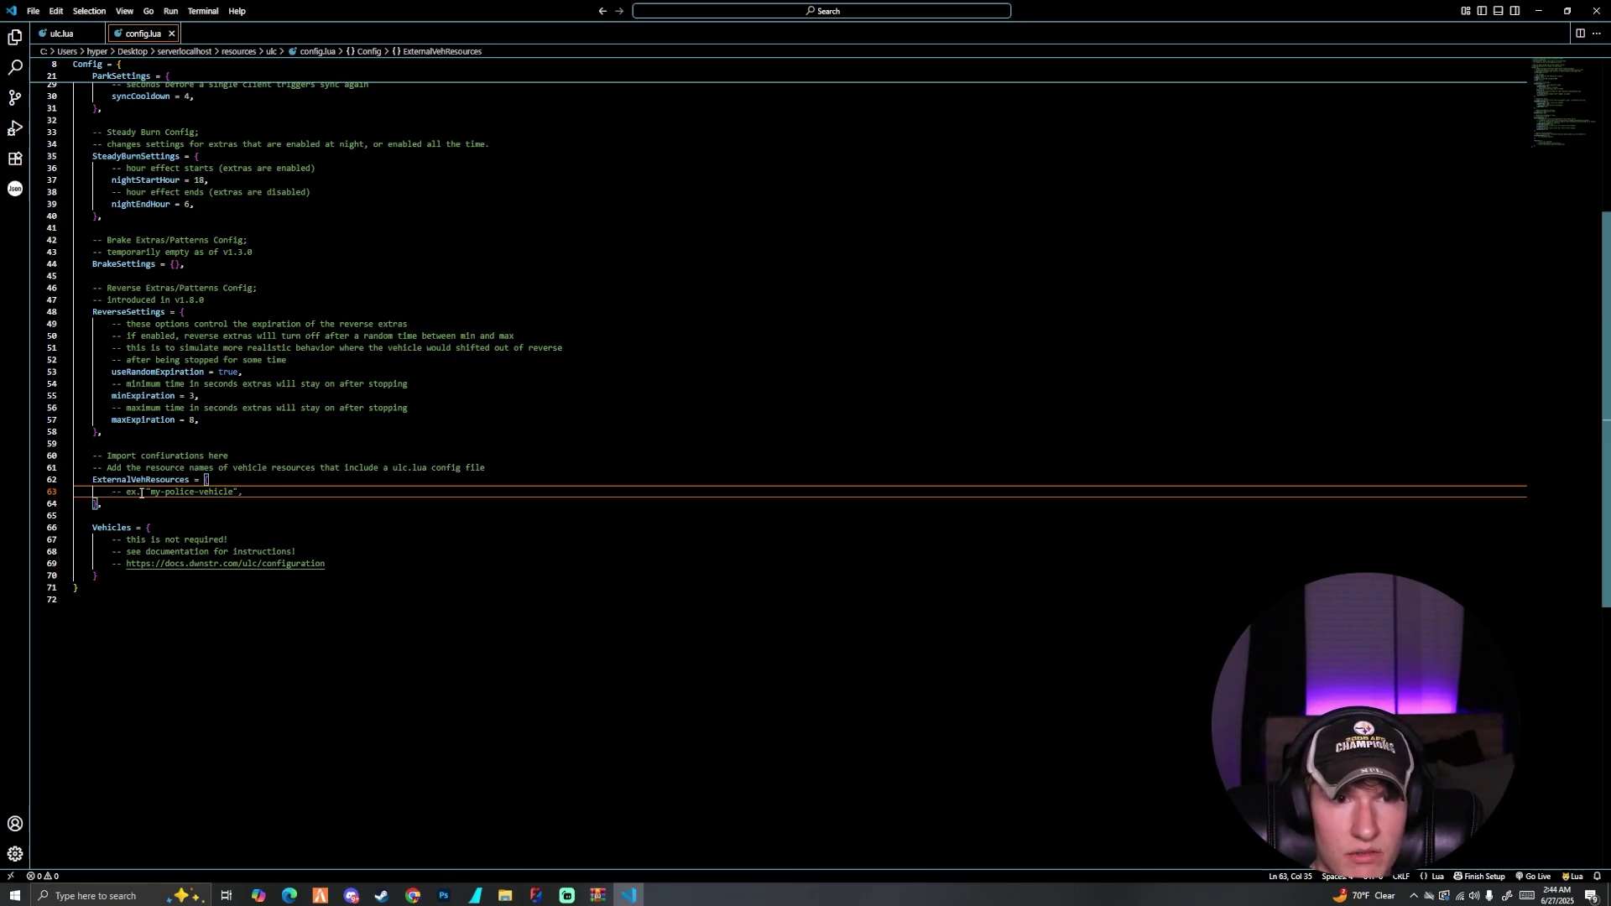
{"action": "left_click", "coordinate": [256, 484]}
{"action": "key", "text": "Return"}
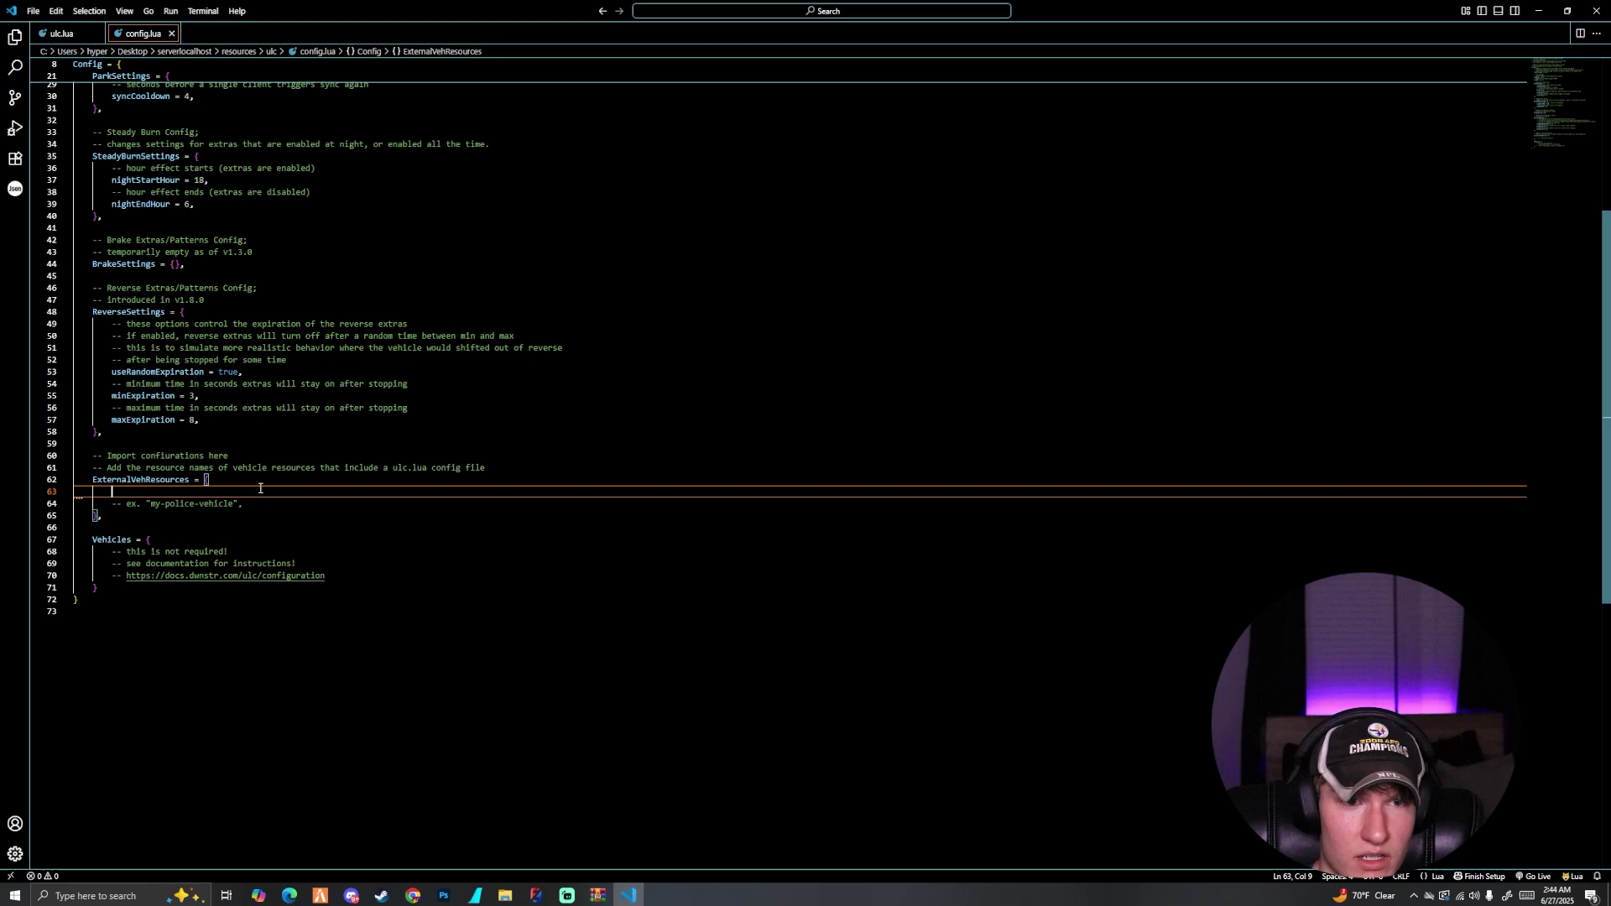
{"action": "type", "text": "\""}
{"action": "key", "text": "BackSpace"}
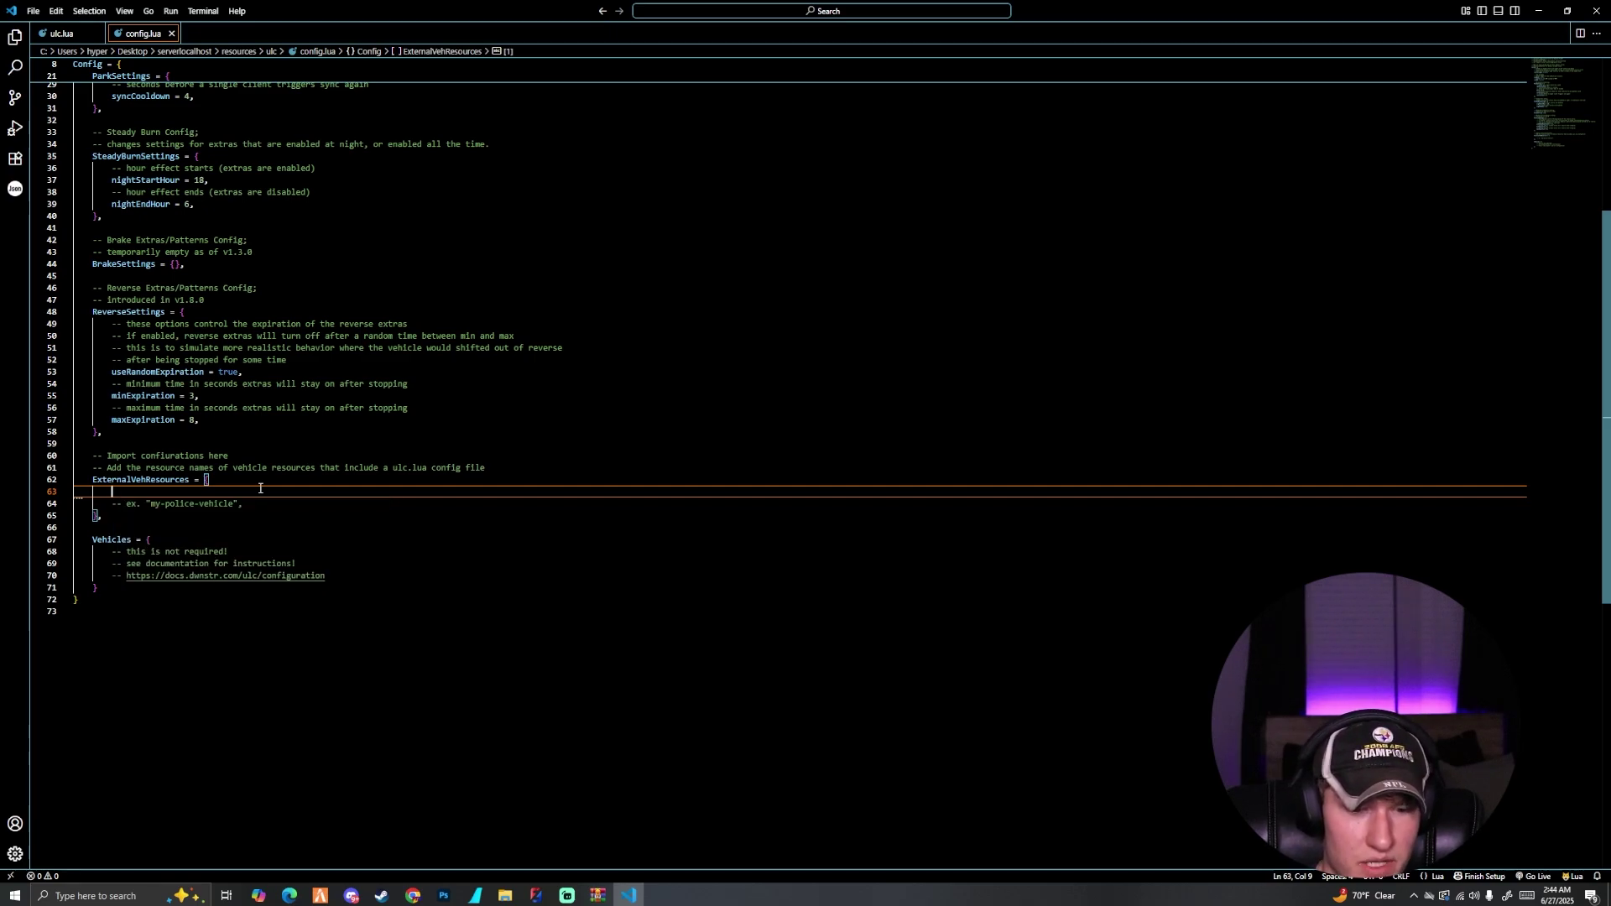
{"action": "type", "text": "'"}
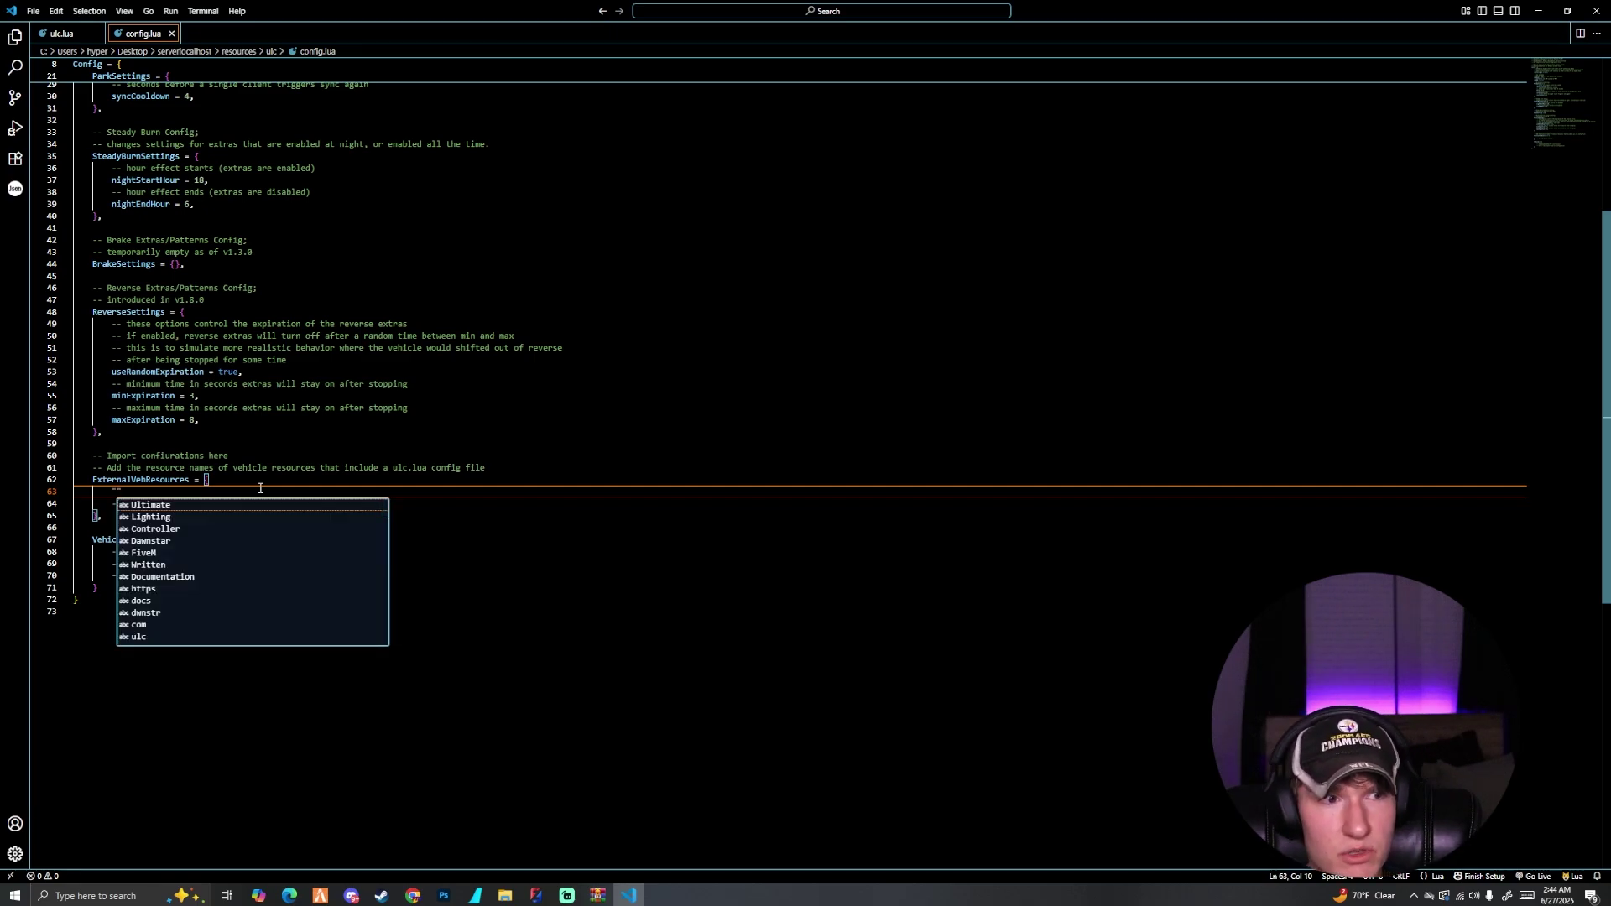
{"action": "key", "text": "BackSpace"}
{"action": "type", "text": "'"}
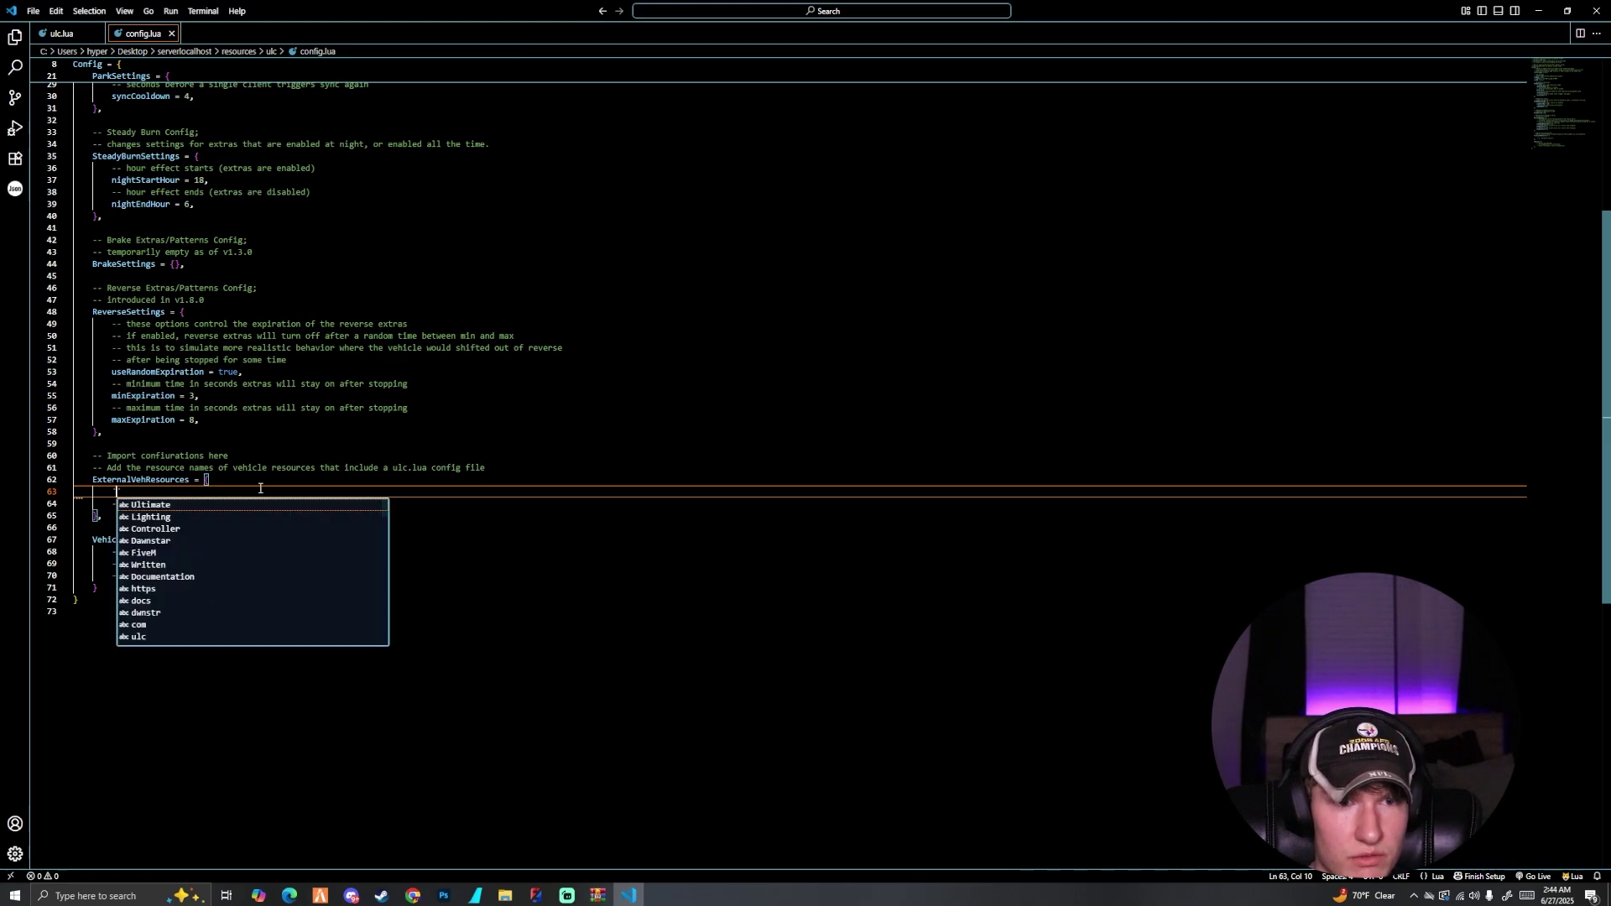
{"action": "key", "text": "BackSpace"}
{"action": "type", "text": "'"}
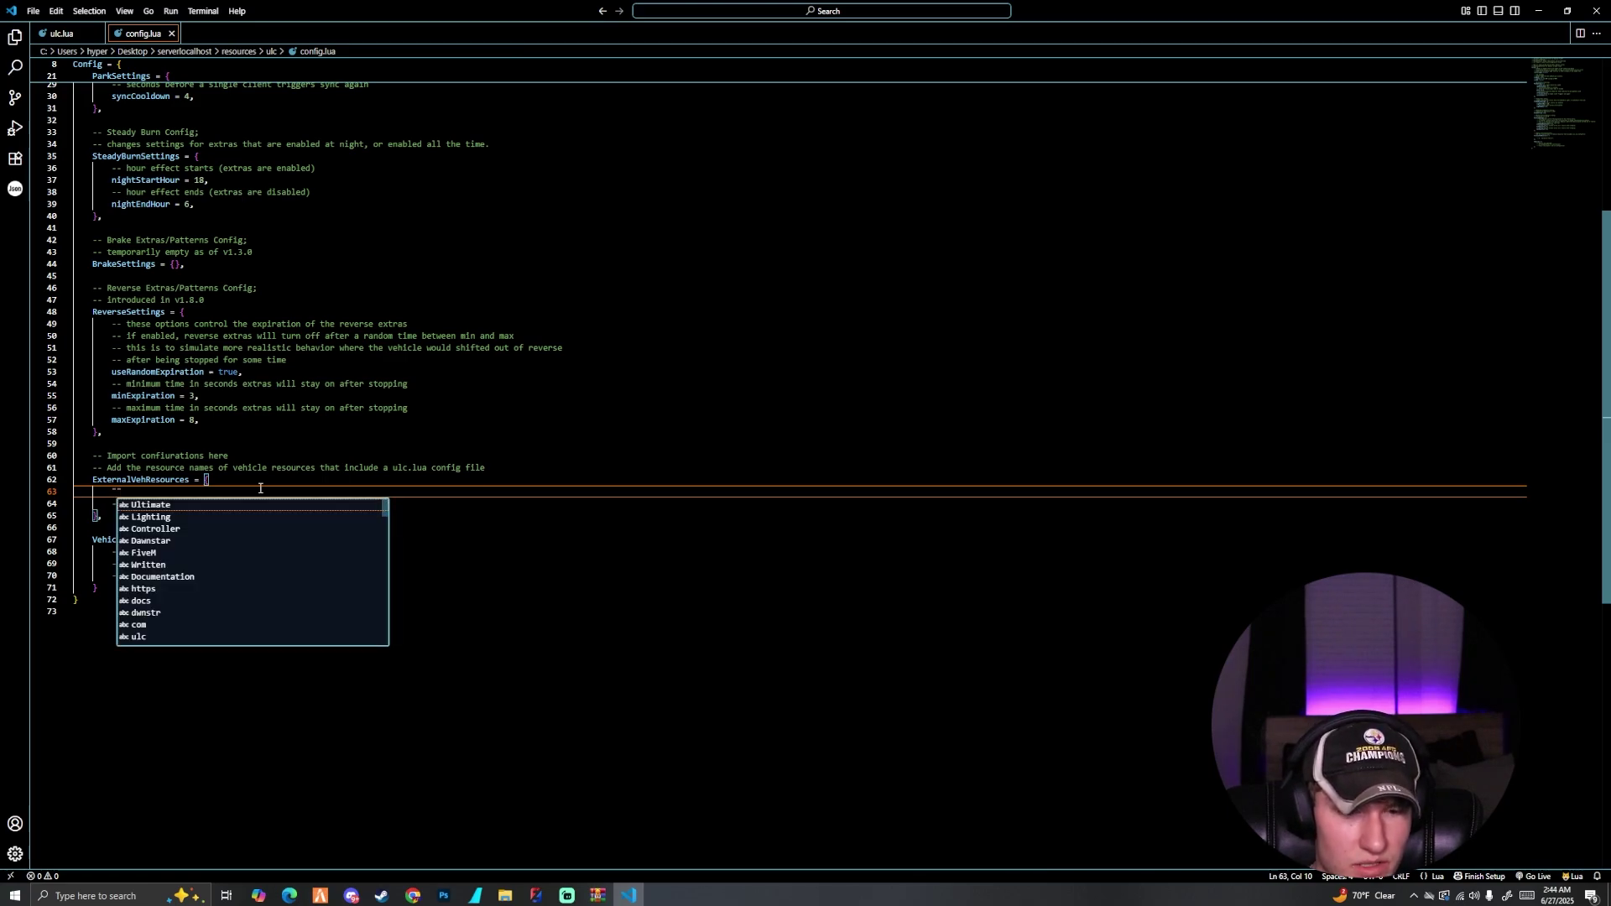
{"action": "type", "text": "https://docs.dwnstr.com/ulc/configuratio"}
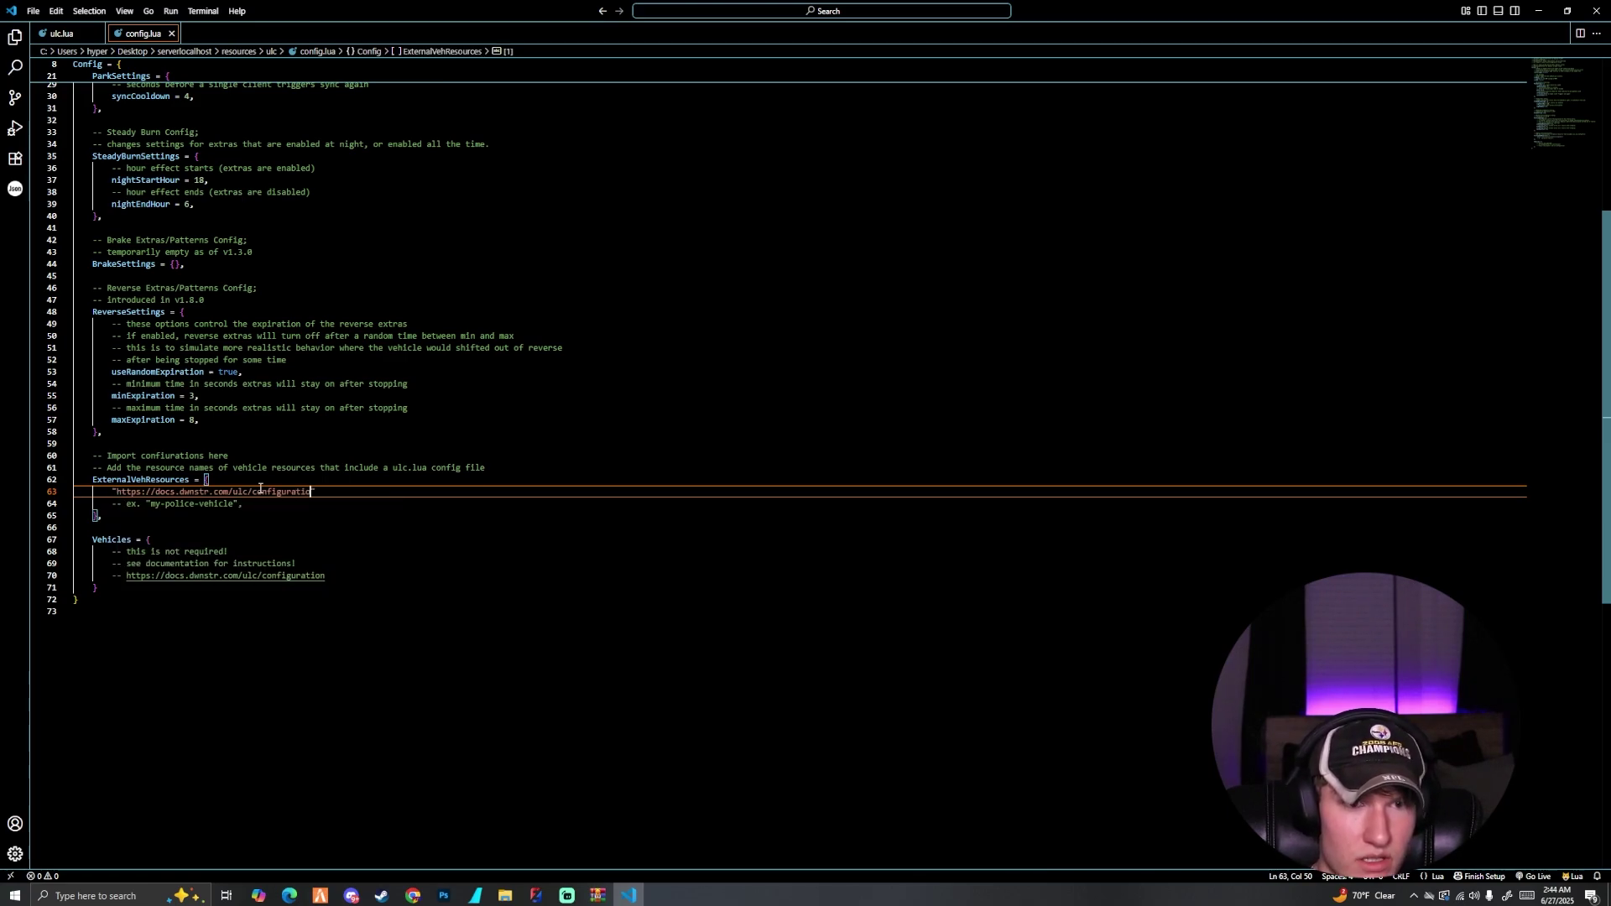
{"action": "key", "text": "ctrl+z"}
{"action": "key", "text": "BackSpace"}
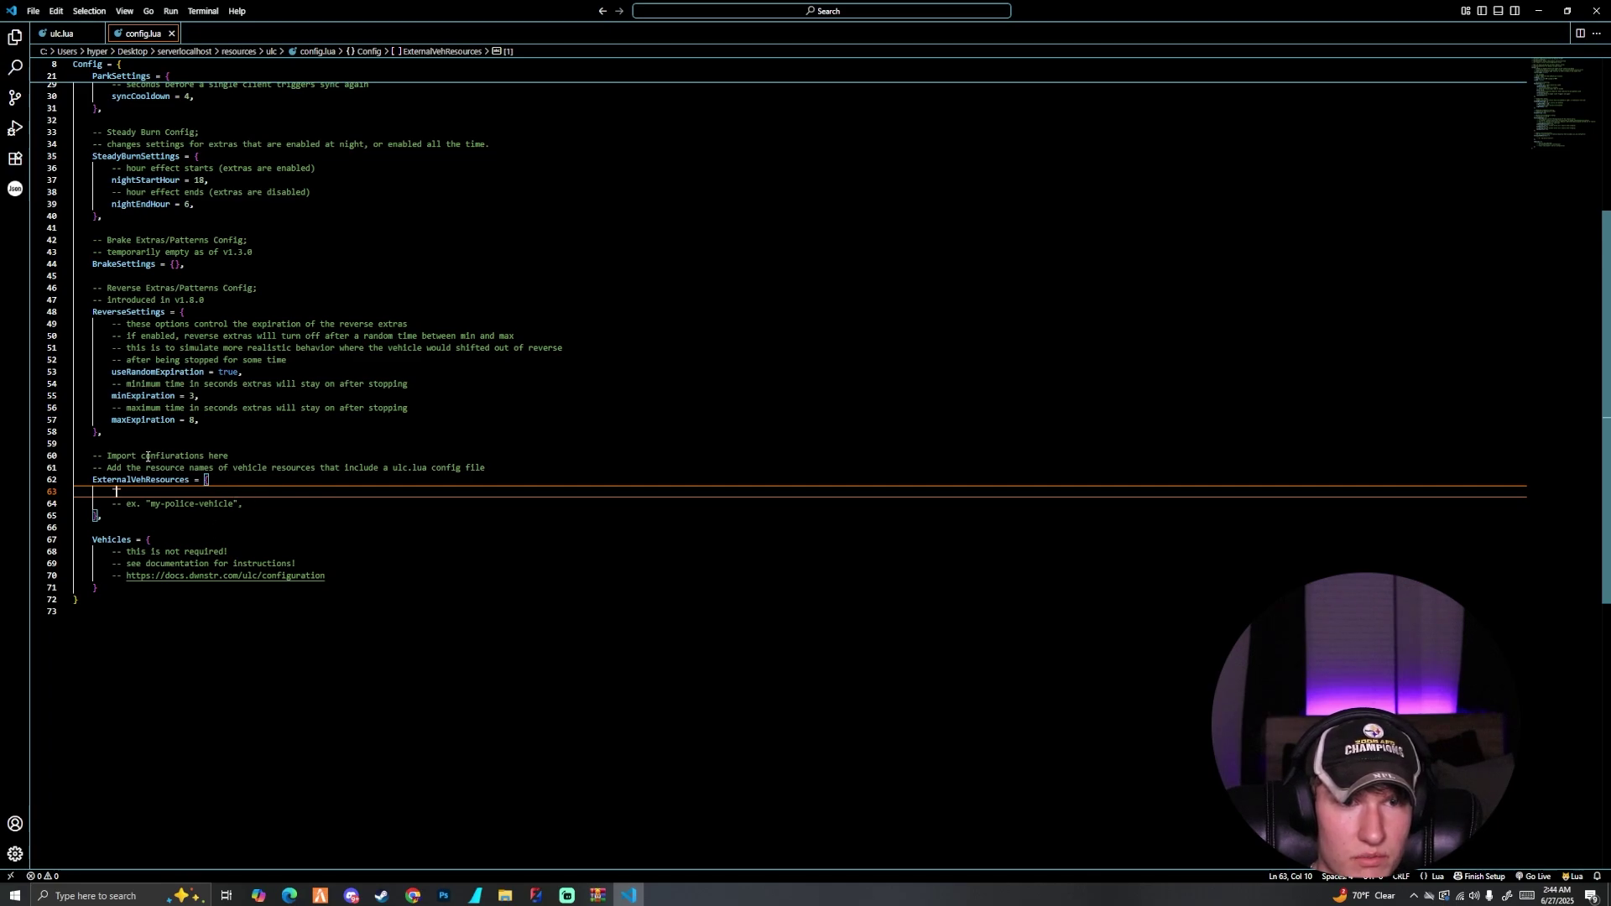
Enter ULC20FPIU between the quotation marks, add a comma after the entry, and delete the "my-police-vehicle" example comment line.
{"action": "type", "text": "ULC20FPIU"}
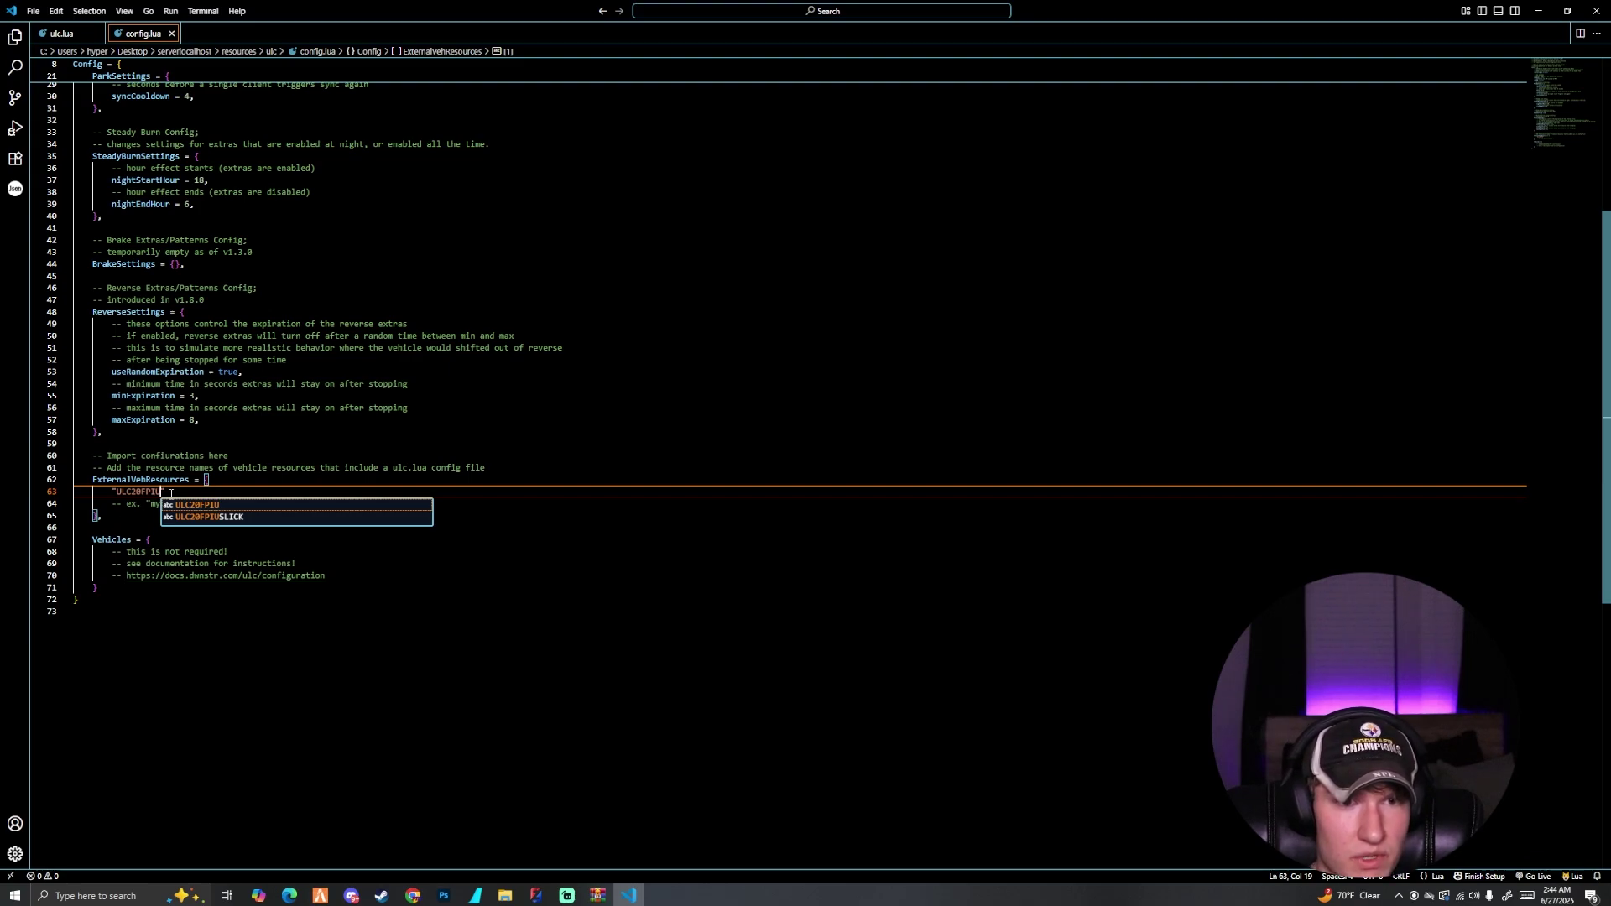
{"action": "left_click", "coordinate": [213, 494]}
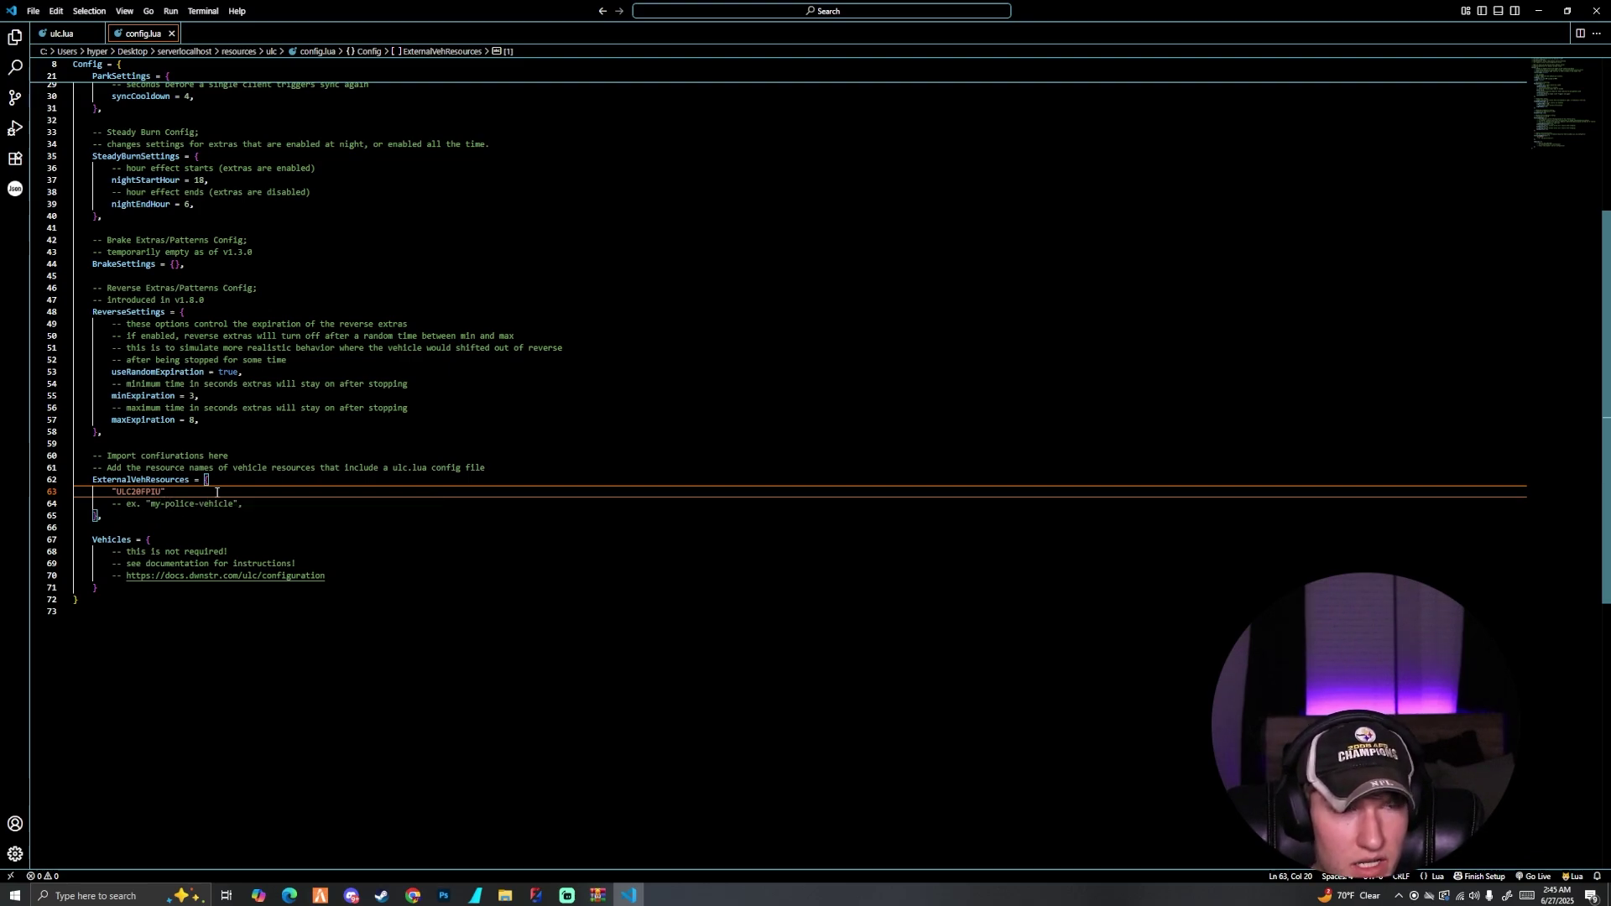
{"action": "type", "text": ","}
{"action": "left_click", "coordinate": [252, 507]}
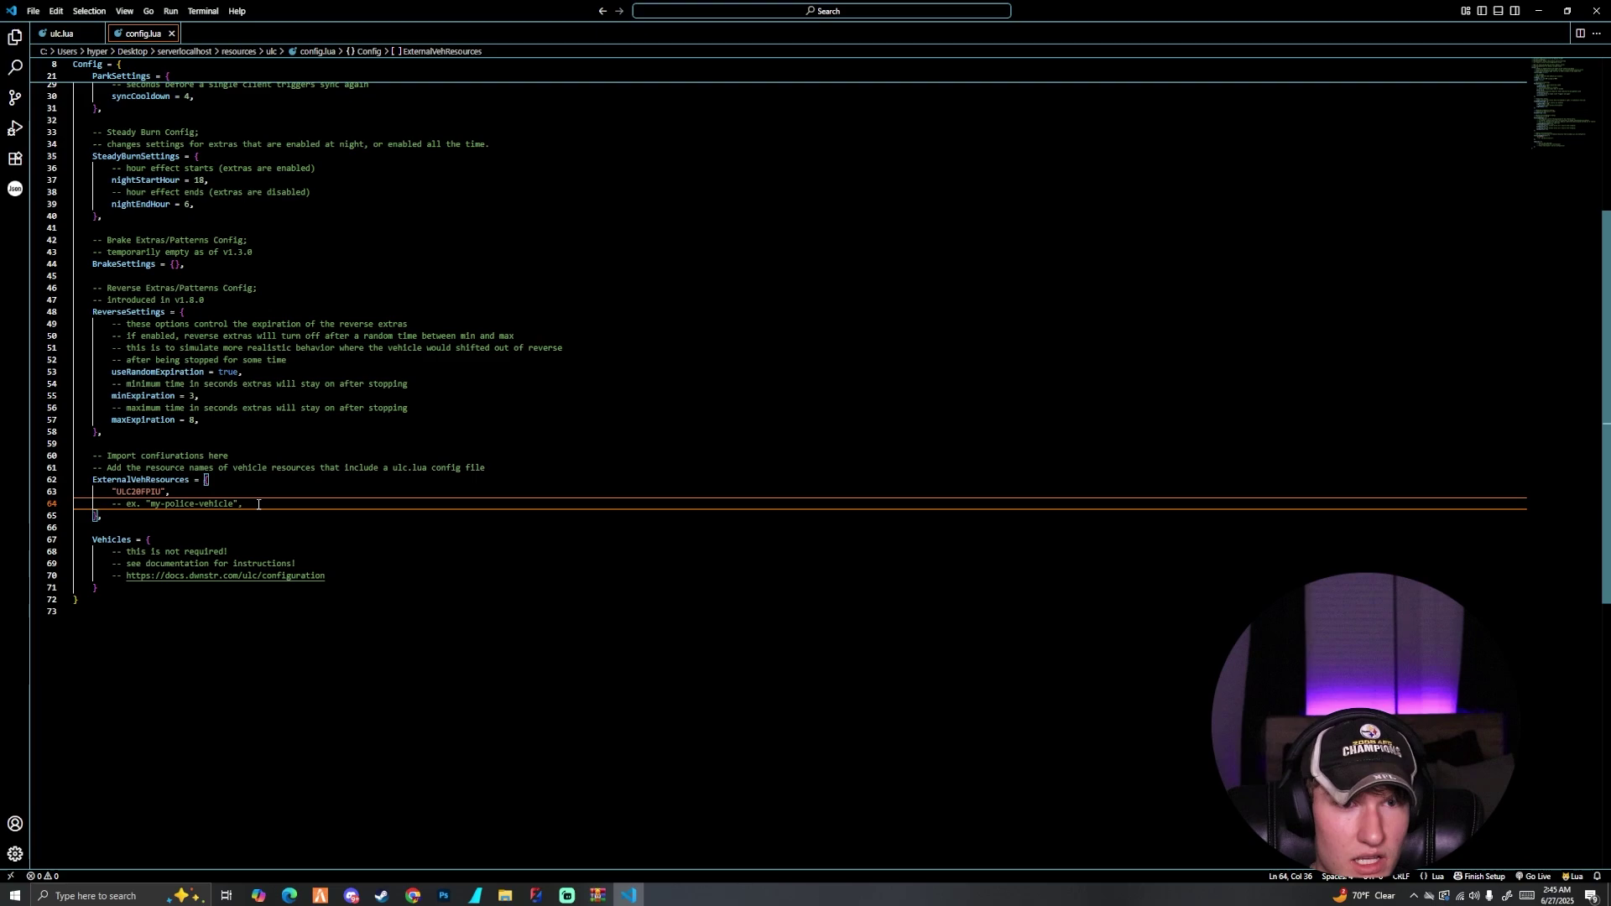
{"action": "left_click_drag", "start_coordinate": [249, 503], "coordinate": [71, 500]}
{"action": "key", "text": "BackSpace"}
{"action": "key", "text": "BackSpace"}
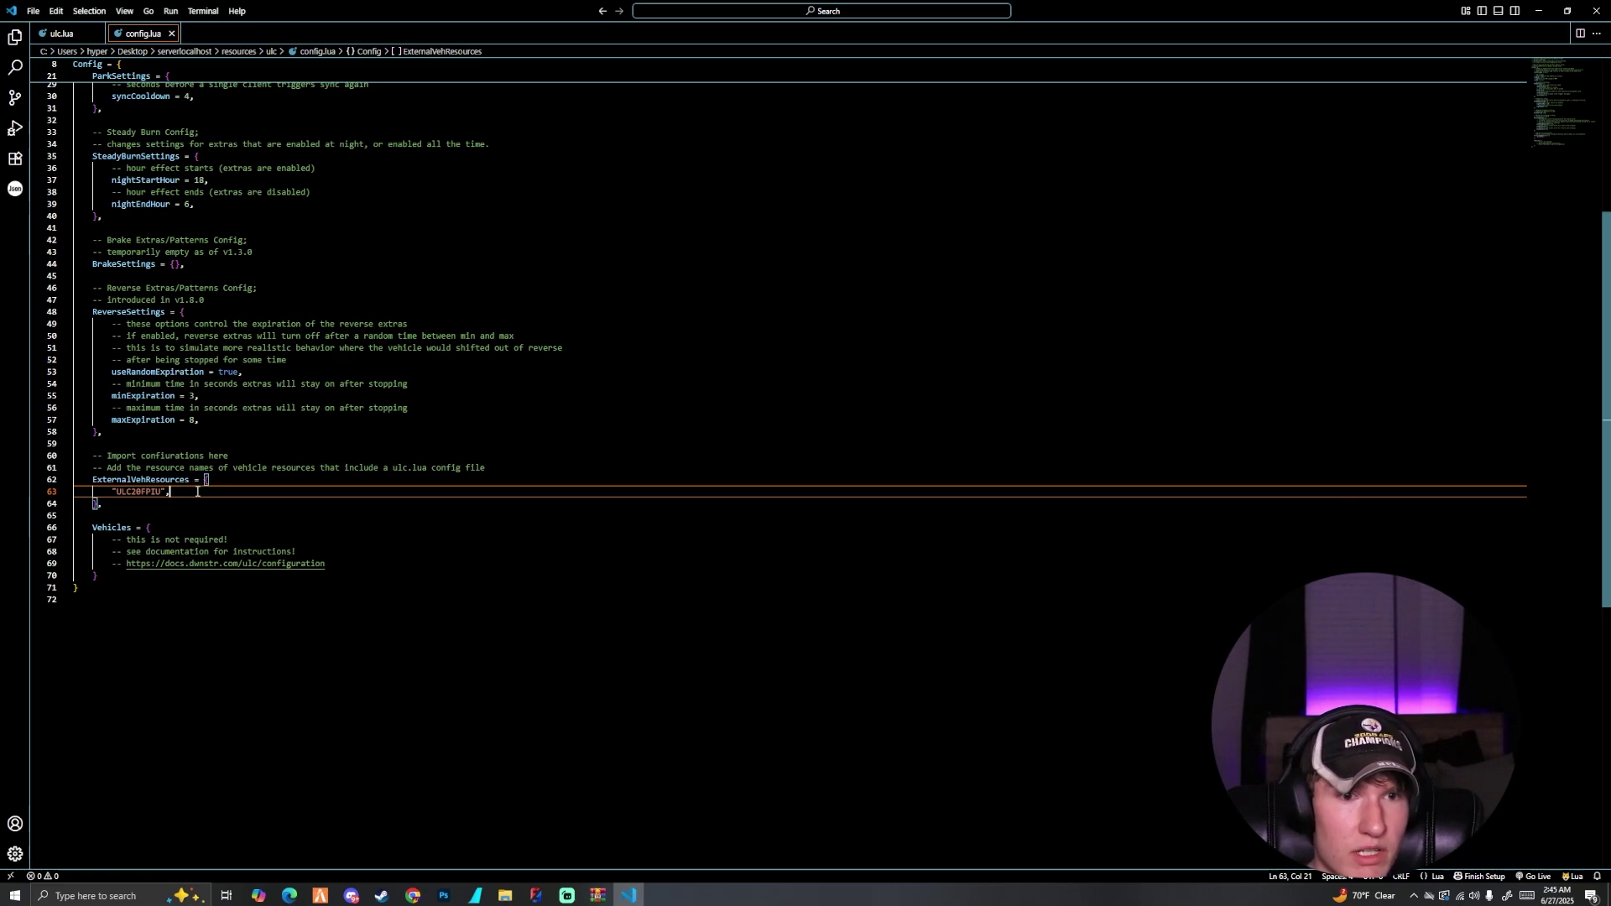
Add a second ExternalVehResources entry, "ULC20FPIUSlick", on its own line with a trailing comma.
{"action": "key", "text": "Return"}
{"action": "type", "text": "\""}
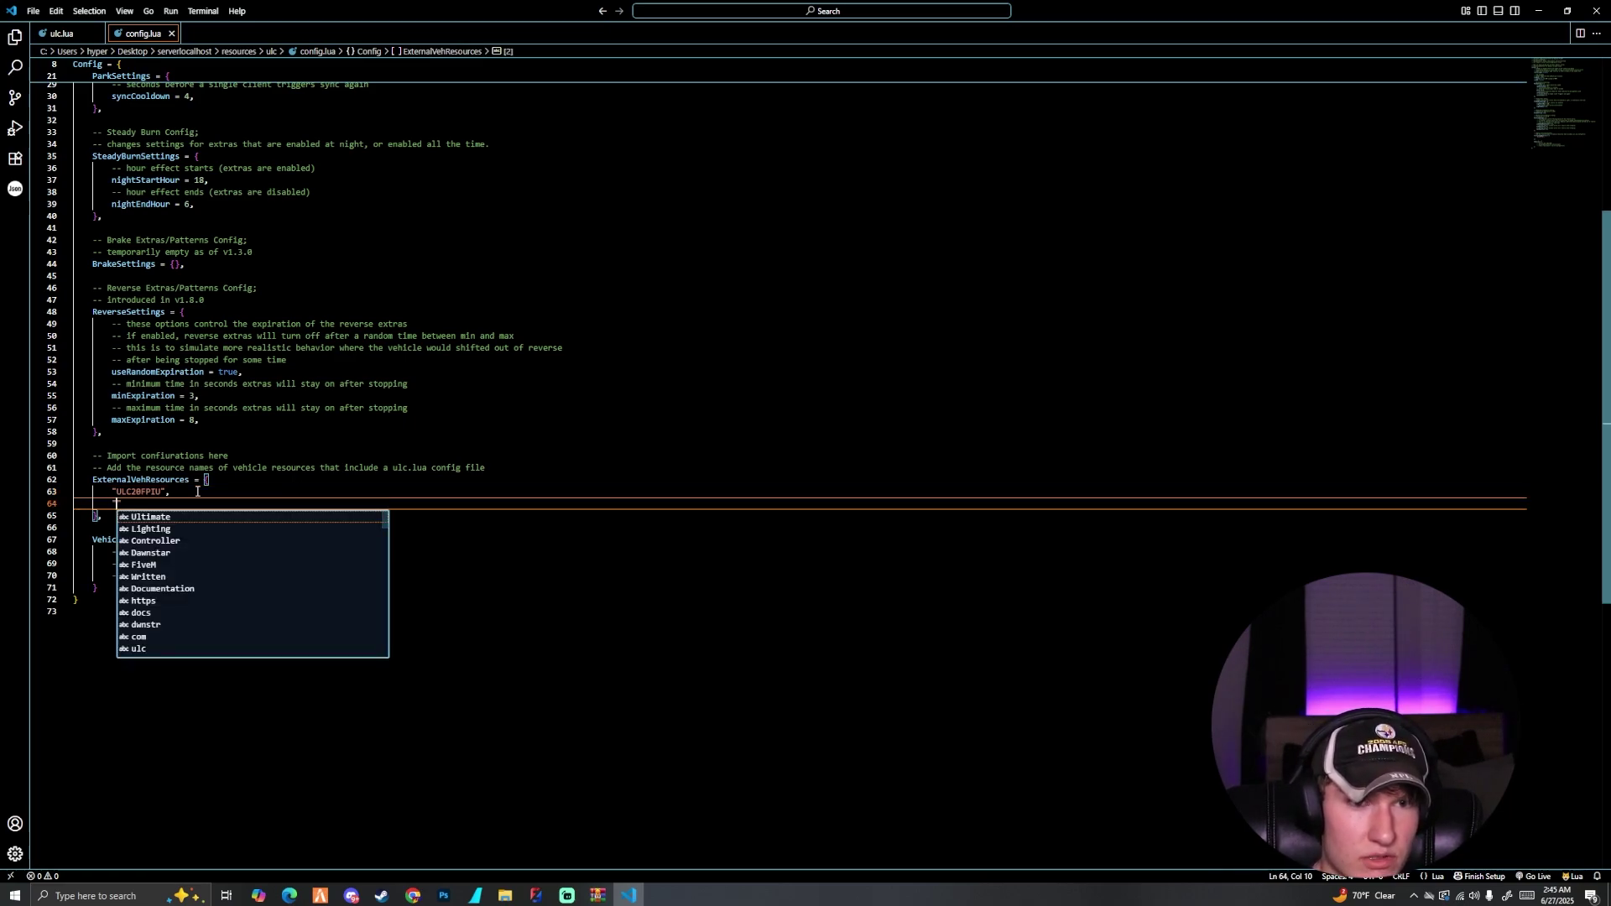
{"action": "type", "text": "ULC20FPIUS"}
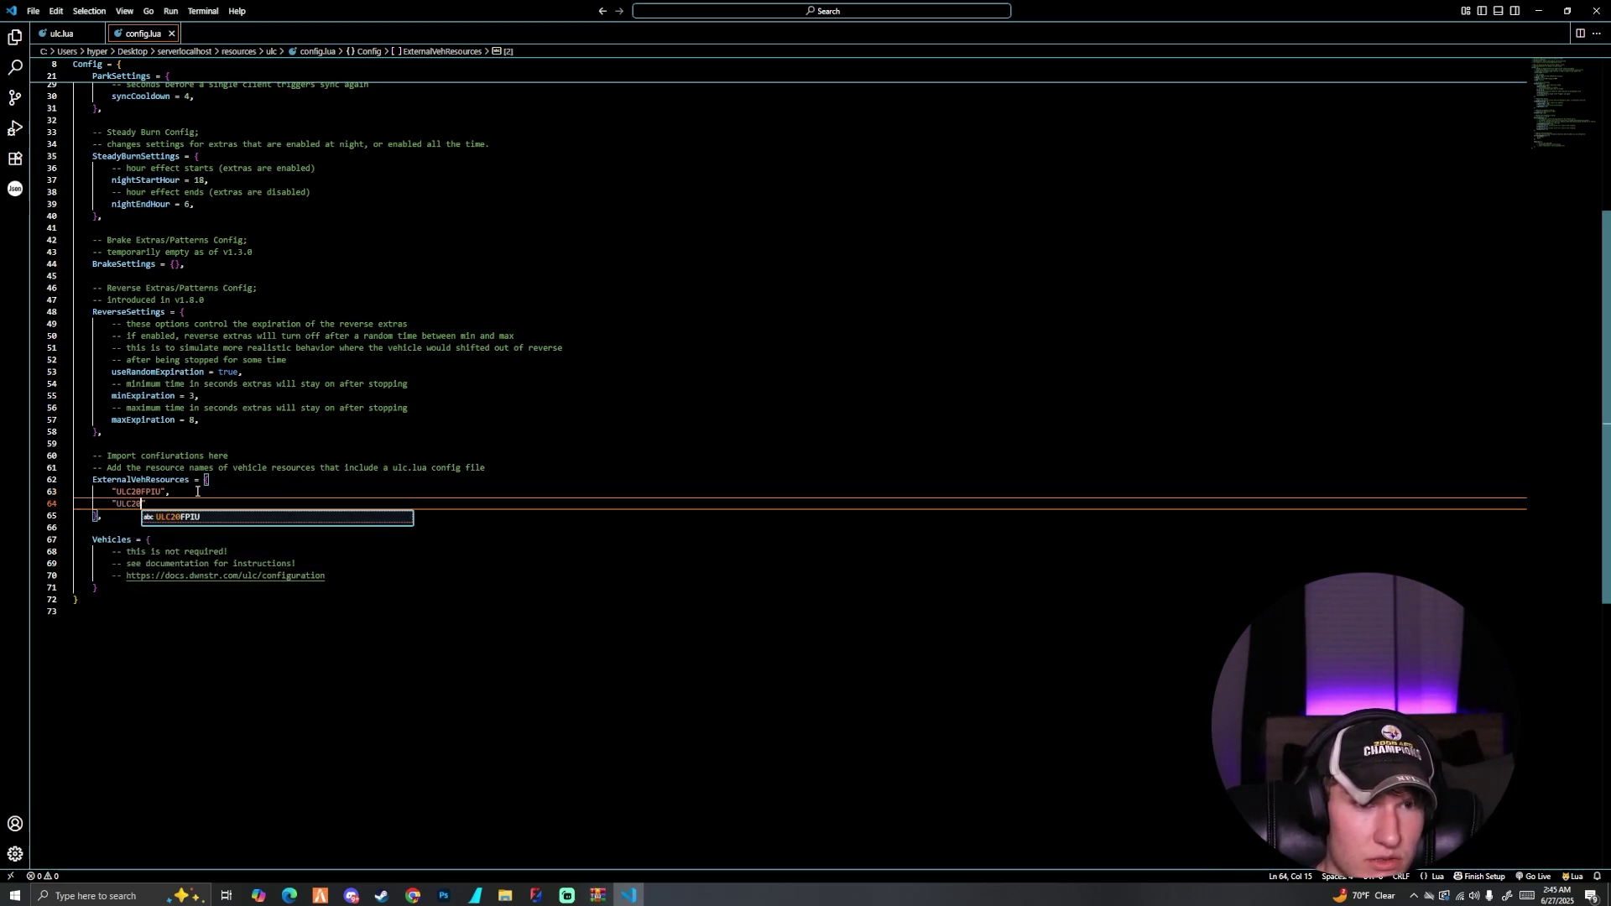
{"action": "type", "text": "lick"}
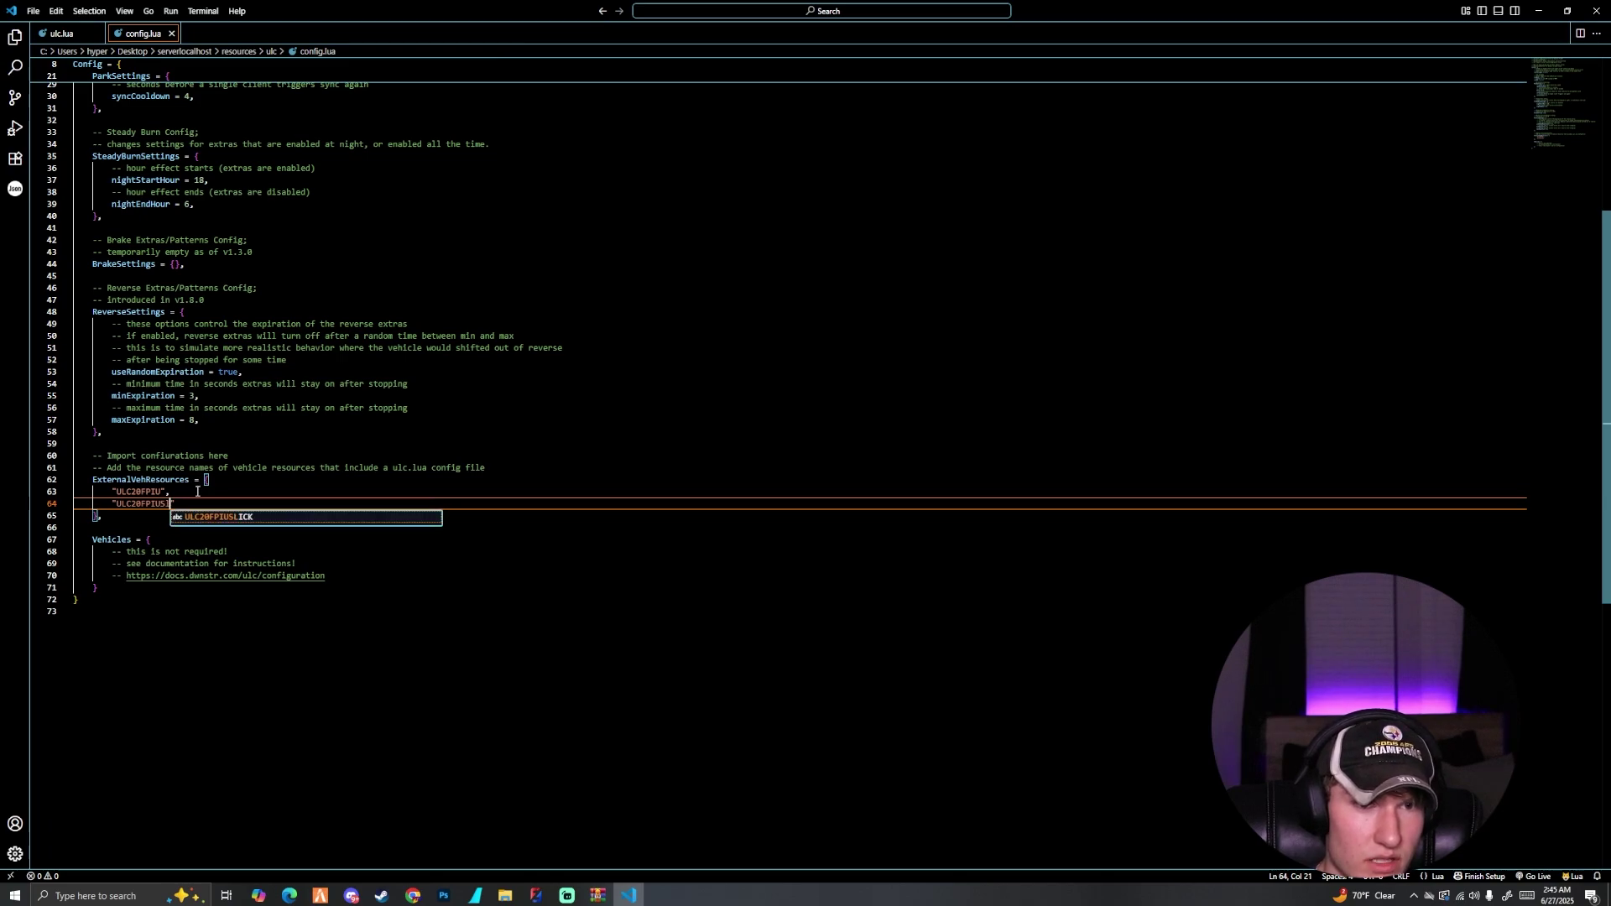
{"action": "type", "text": "\""}
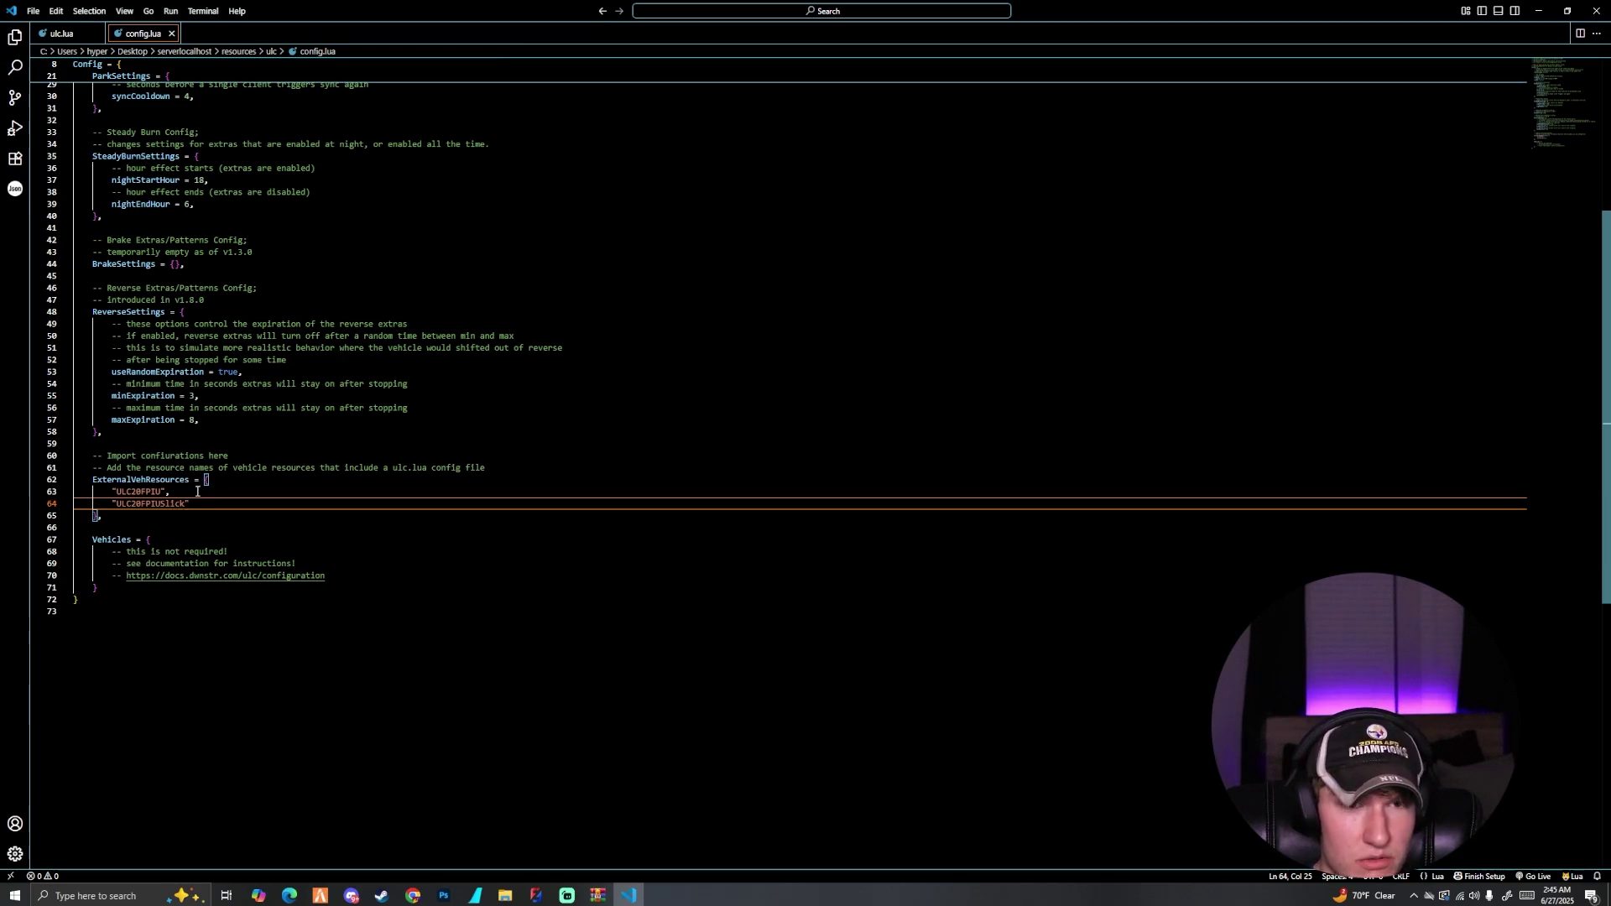
{"action": "type", "text": ","}
{"action": "key", "text": "Down"}
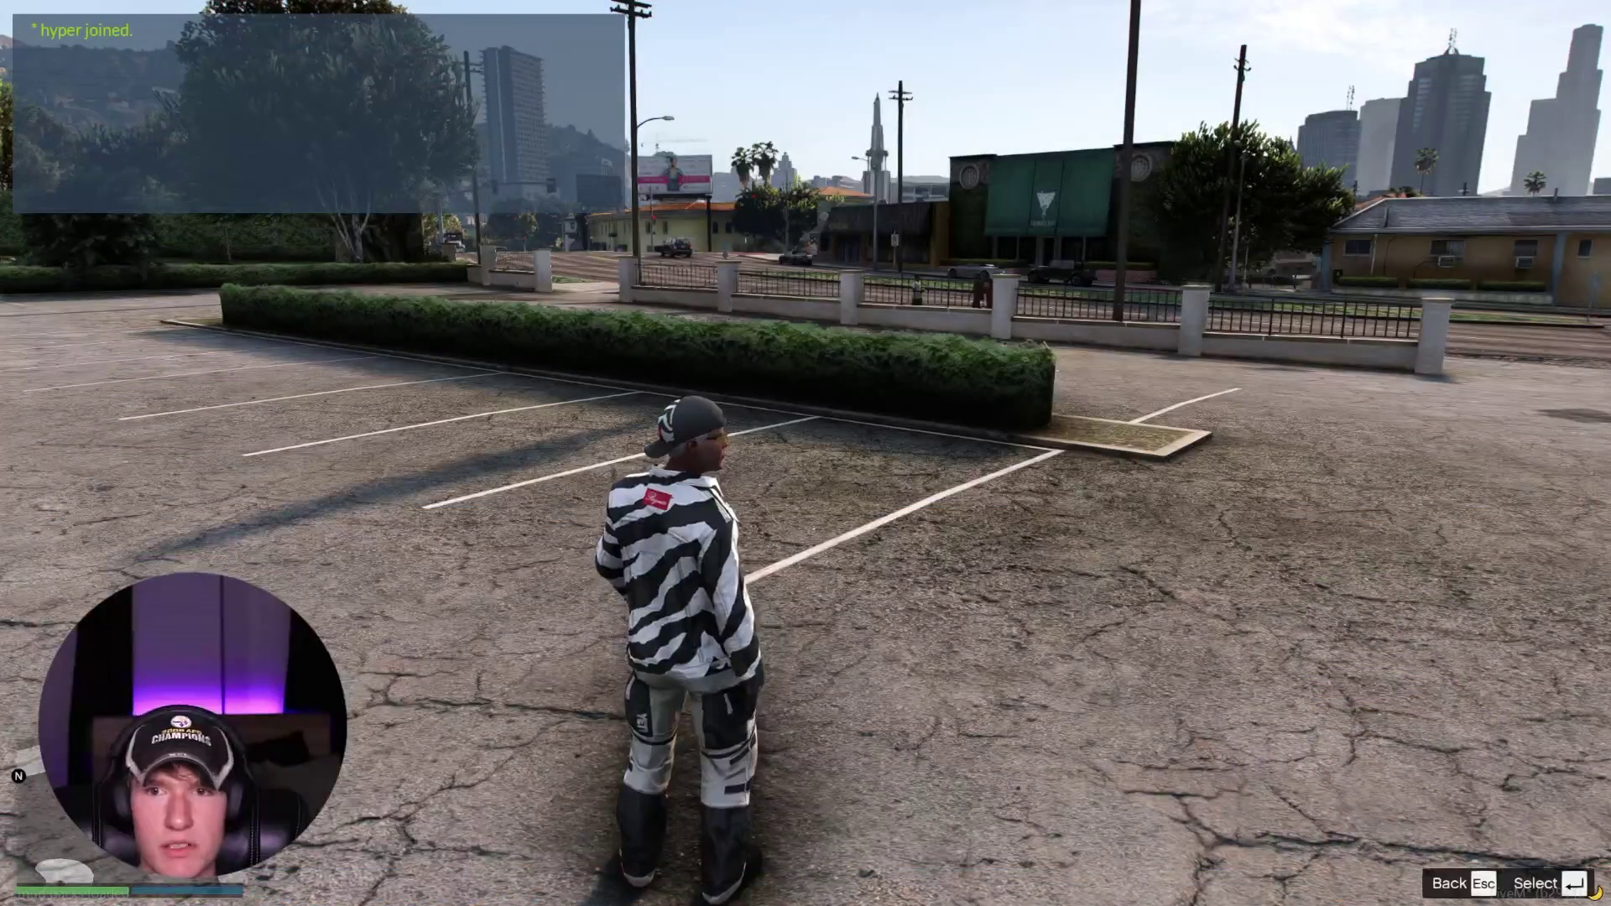
Switch to the FiveM server and open the Emergency class of the saved vehicles in vMenu.
{"action": "key", "text": "m"}
{"action": "key", "text": "Down"}
{"action": "key", "text": "Return"}
{"action": "key", "text": "Down"}
{"action": "key", "text": "Down"}
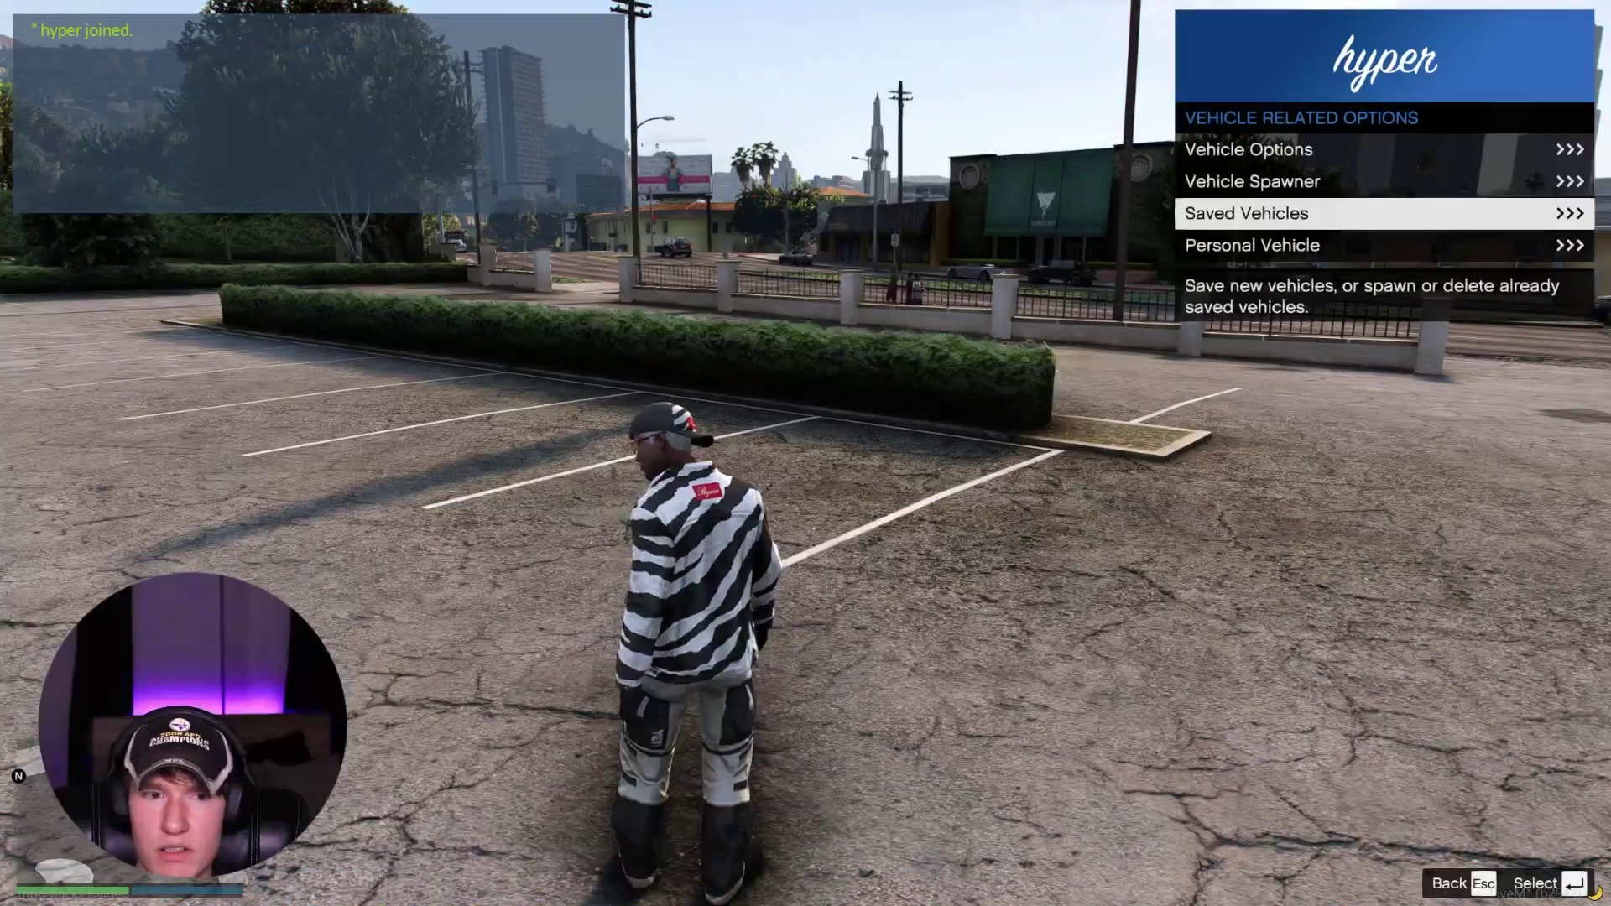
{"action": "key", "text": "Return"}
{"action": "key", "text": "Down"}
{"action": "key", "text": "Return"}
{"action": "key", "text": "Up"}
{"action": "key", "text": "Up"}
{"action": "key", "text": "Up"}
{"action": "key", "text": "Up"}
{"action": "key", "text": "Up"}
{"action": "key", "text": "Up"}
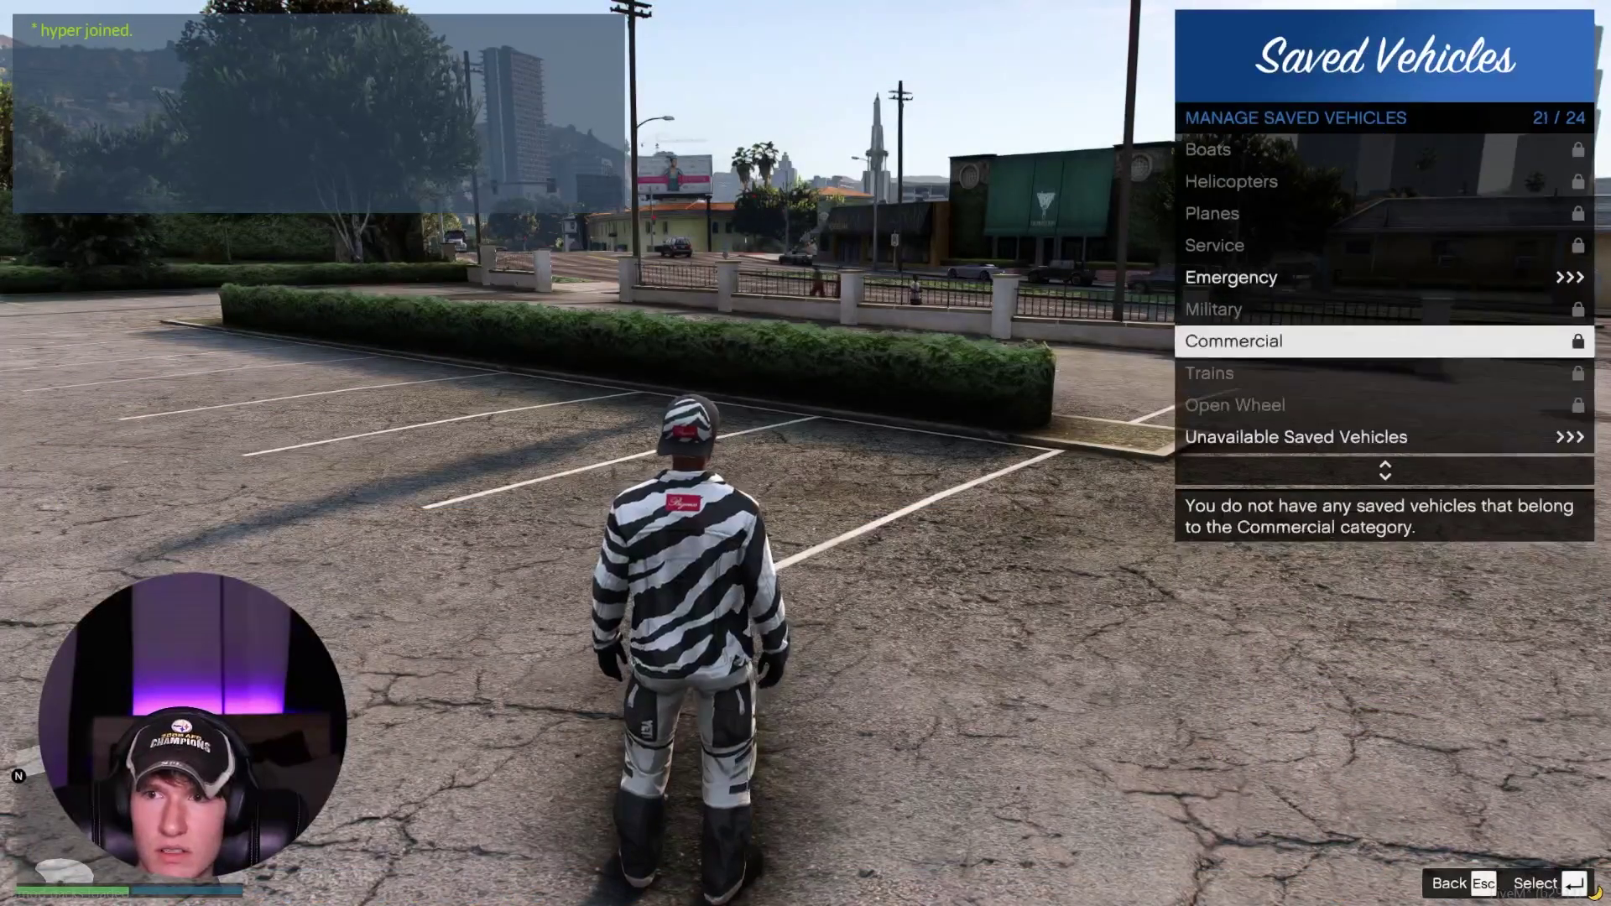
{"action": "key", "text": "Return"}
Spawn the saved ulc20fpiu vehicle and return to the Saved Vehicles class selection.
{"action": "key", "text": "Down"}
{"action": "key", "text": "Down"}
{"action": "key", "text": "Down"}
{"action": "key", "text": "Down"}
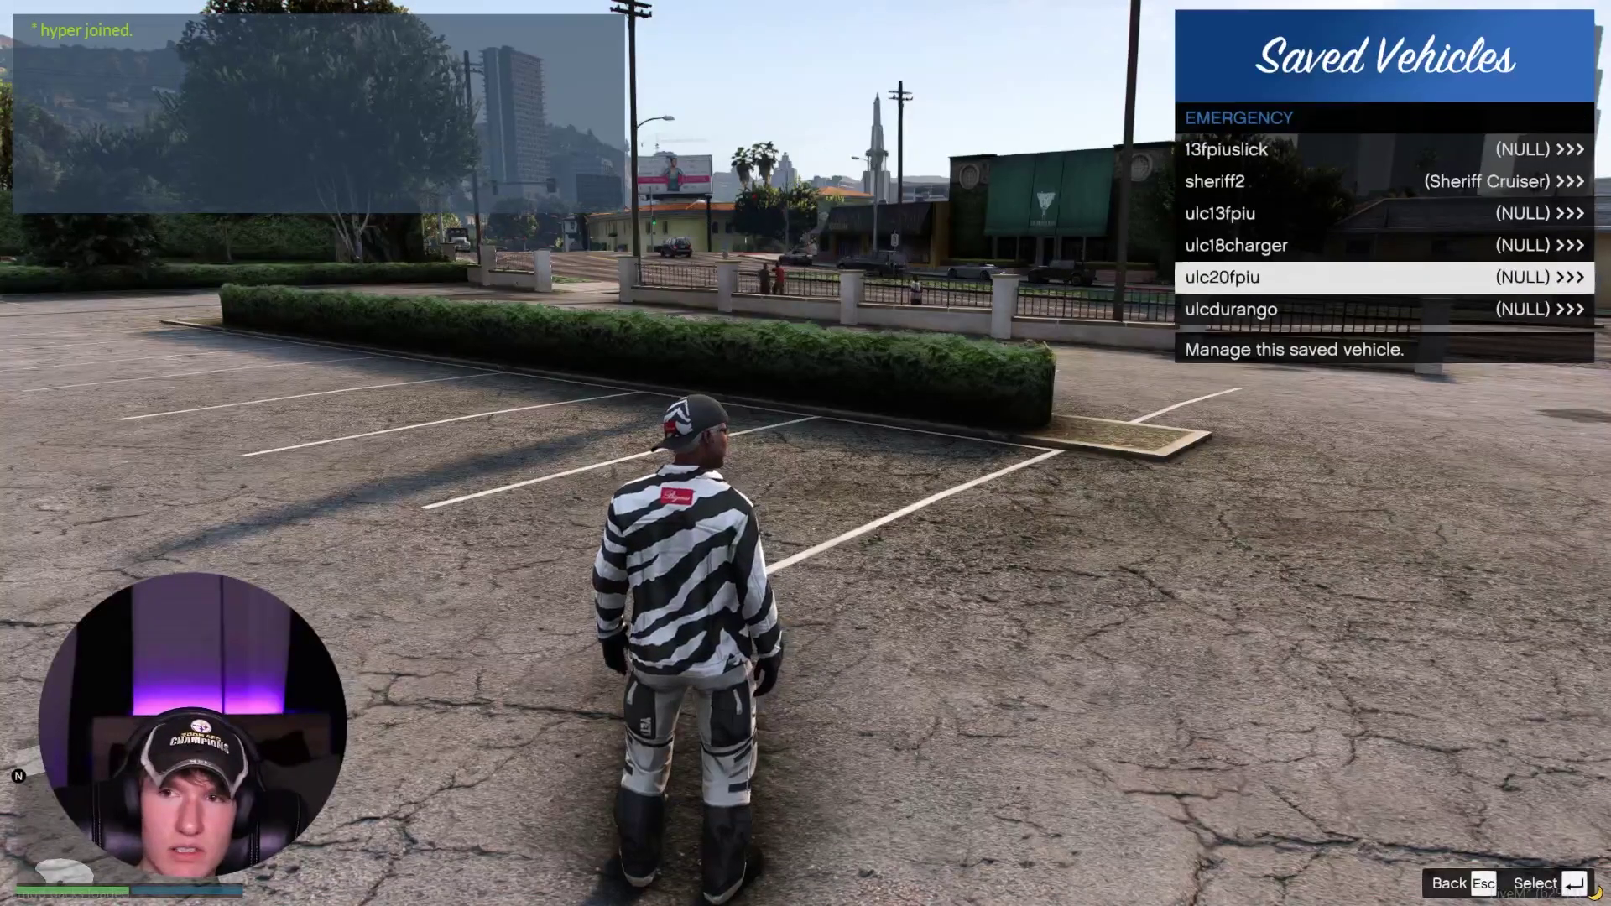
{"action": "key", "text": "Return"}
{"action": "key", "text": "Return"}
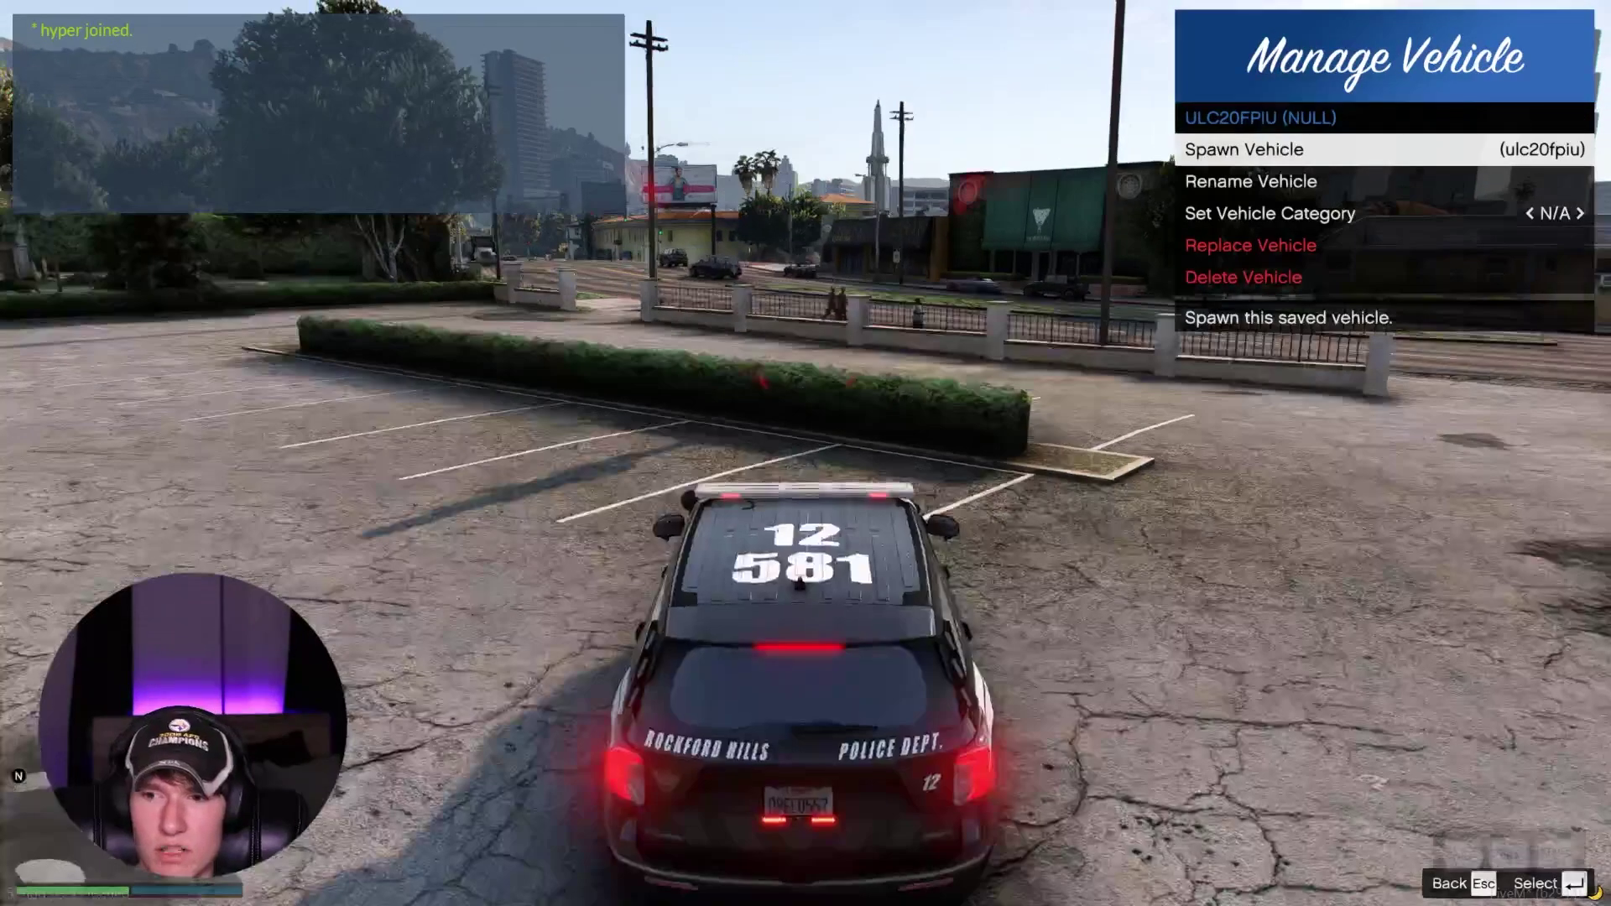
{"action": "key", "text": "BackSpace"}
{"action": "key", "text": "BackSpace"}
{"action": "key", "text": "BackSpace"}
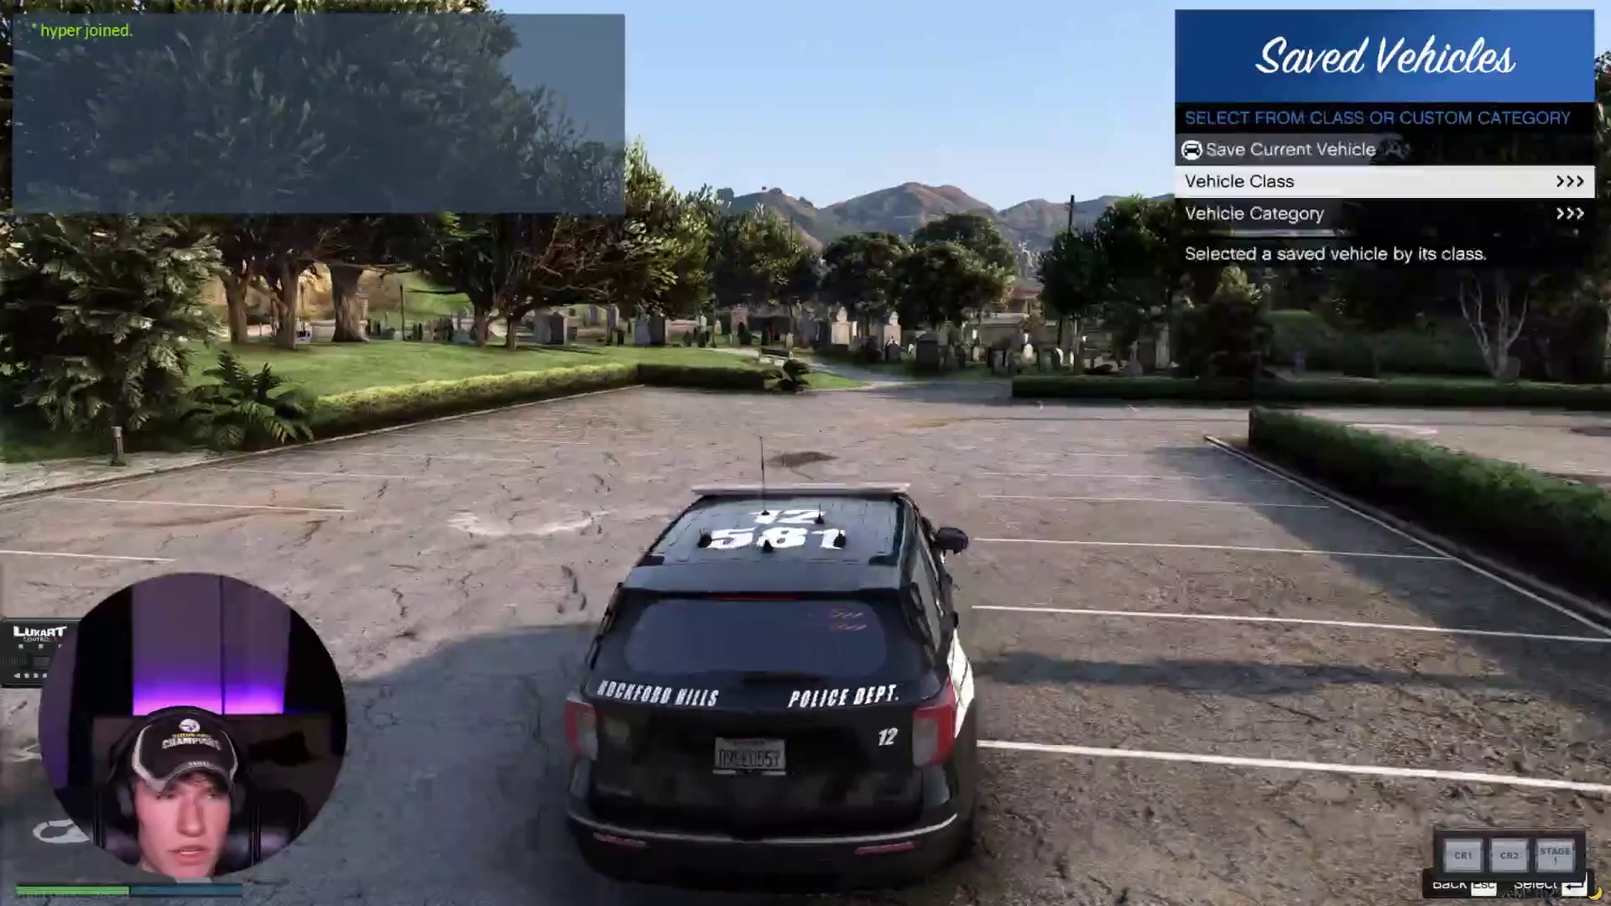
Test the ulc20fpiu's emergency lights by switching them on and off.
{"action": "key", "text": "q"}
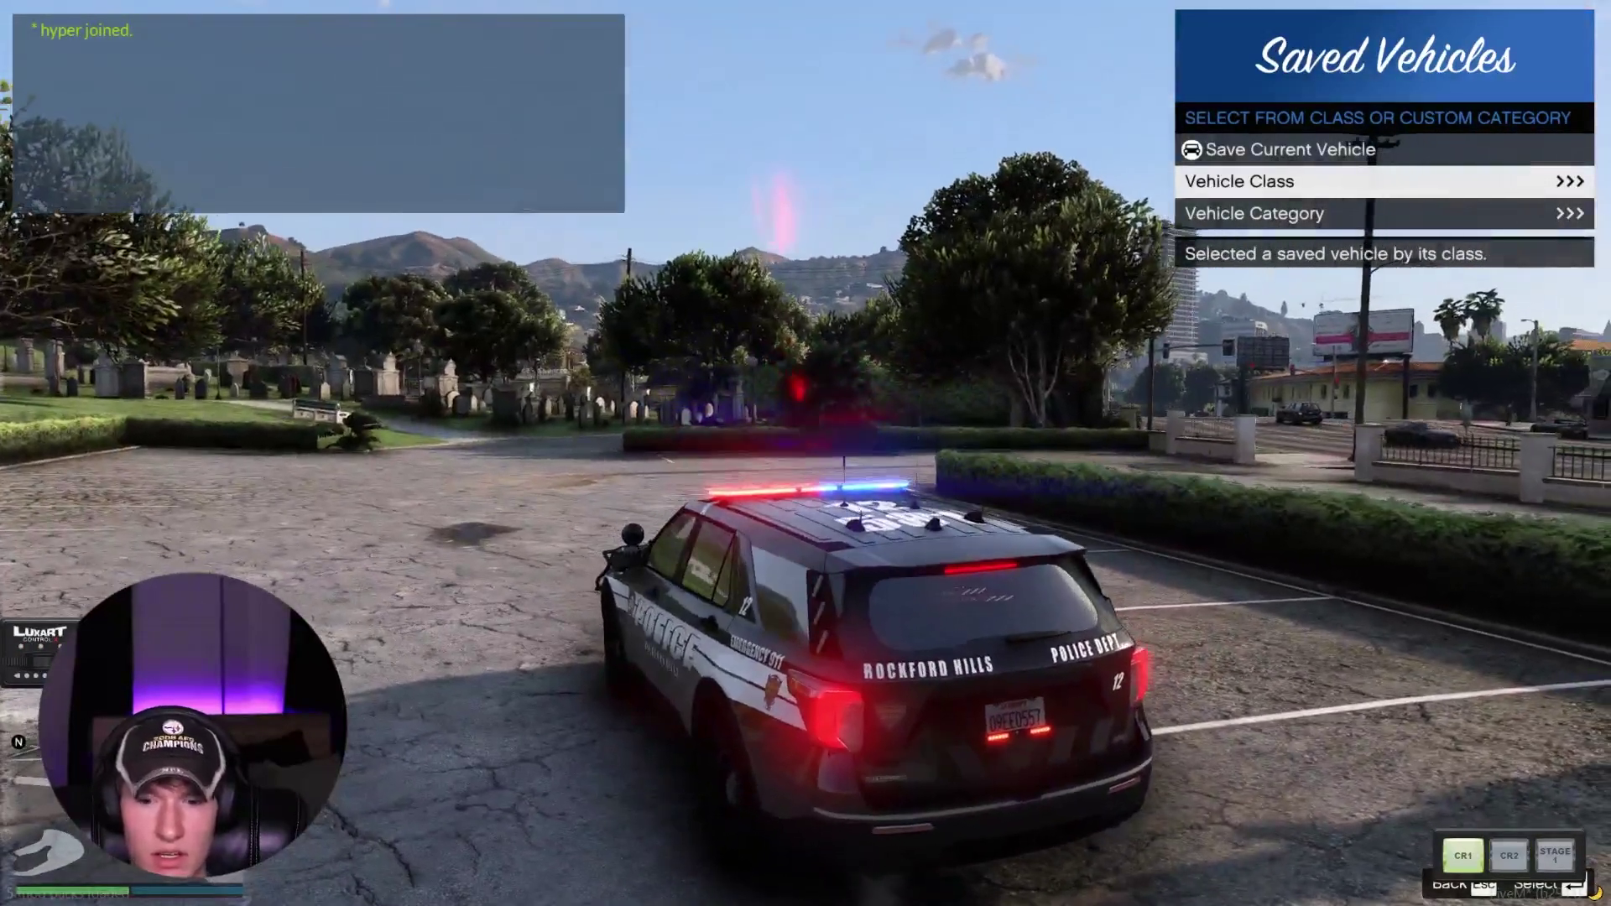
{"action": "key", "text": "m"}
{"action": "key", "text": "m"}
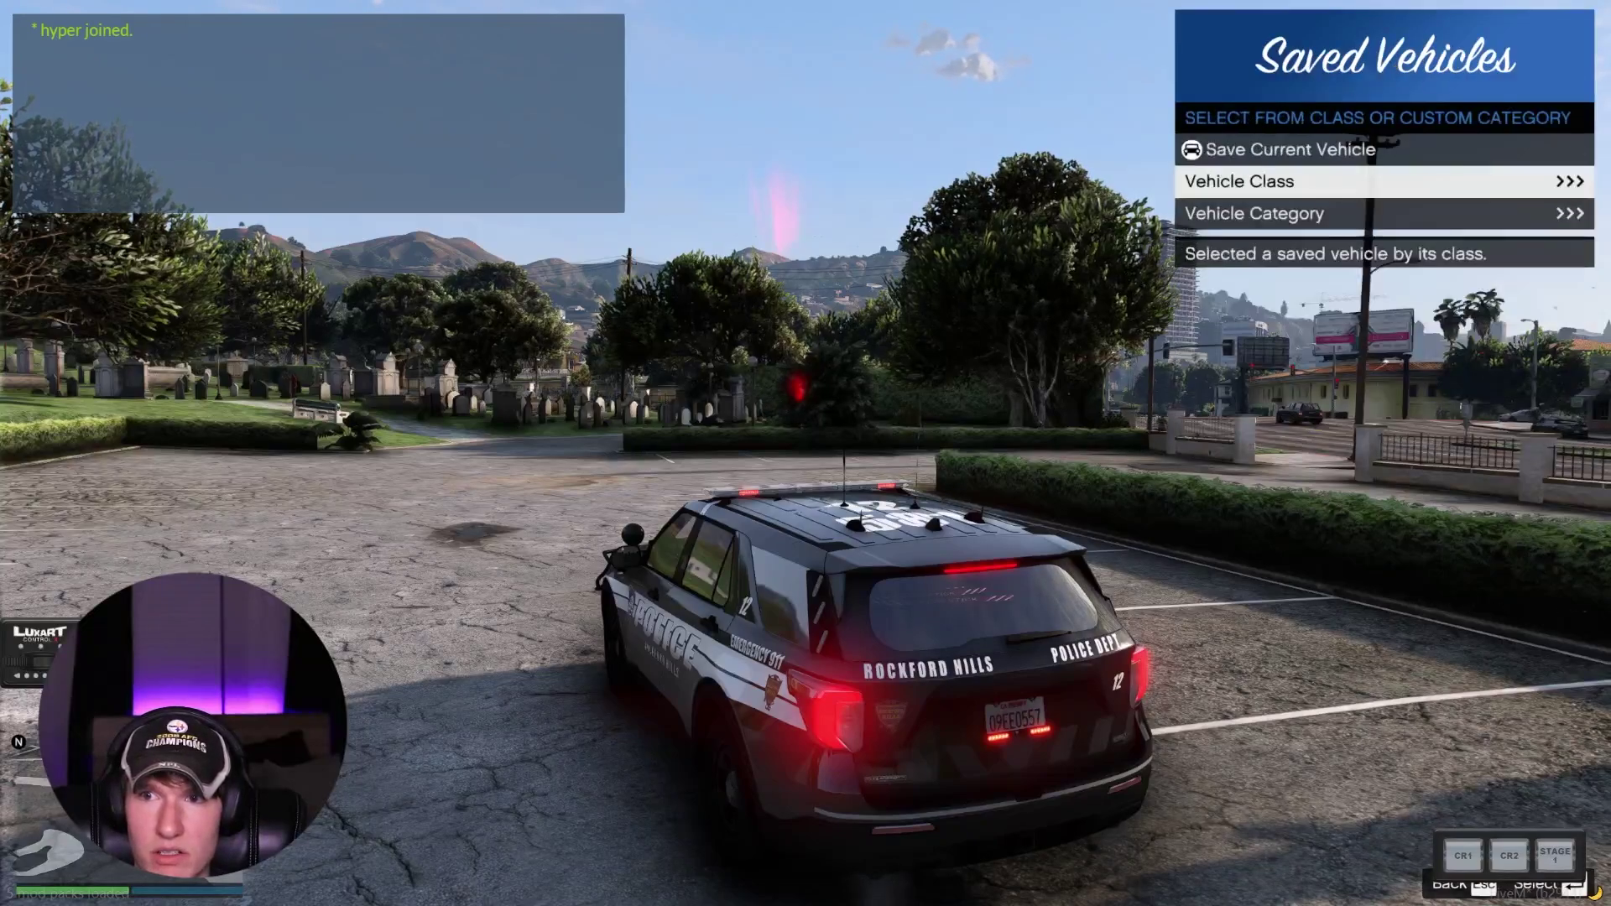
Spawn the saved ulc13fpiu vehicle from the Emergency class.
{"action": "key", "text": "Return"}
{"action": "key", "text": "Return"}
{"action": "key", "text": "Up"}
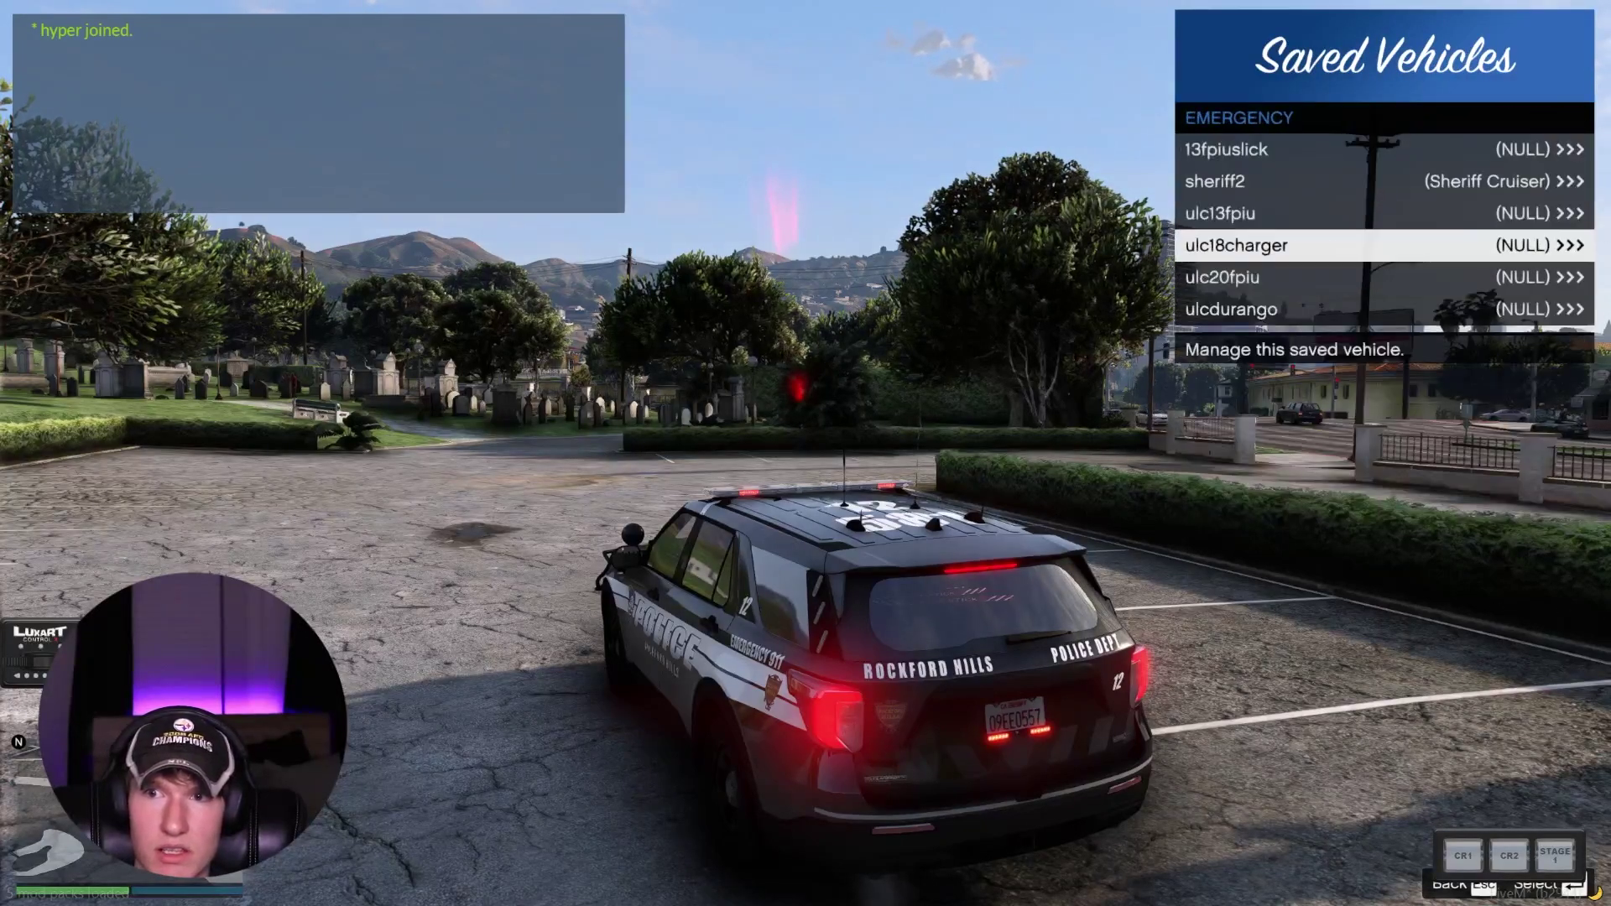
{"action": "key", "text": "Up"}
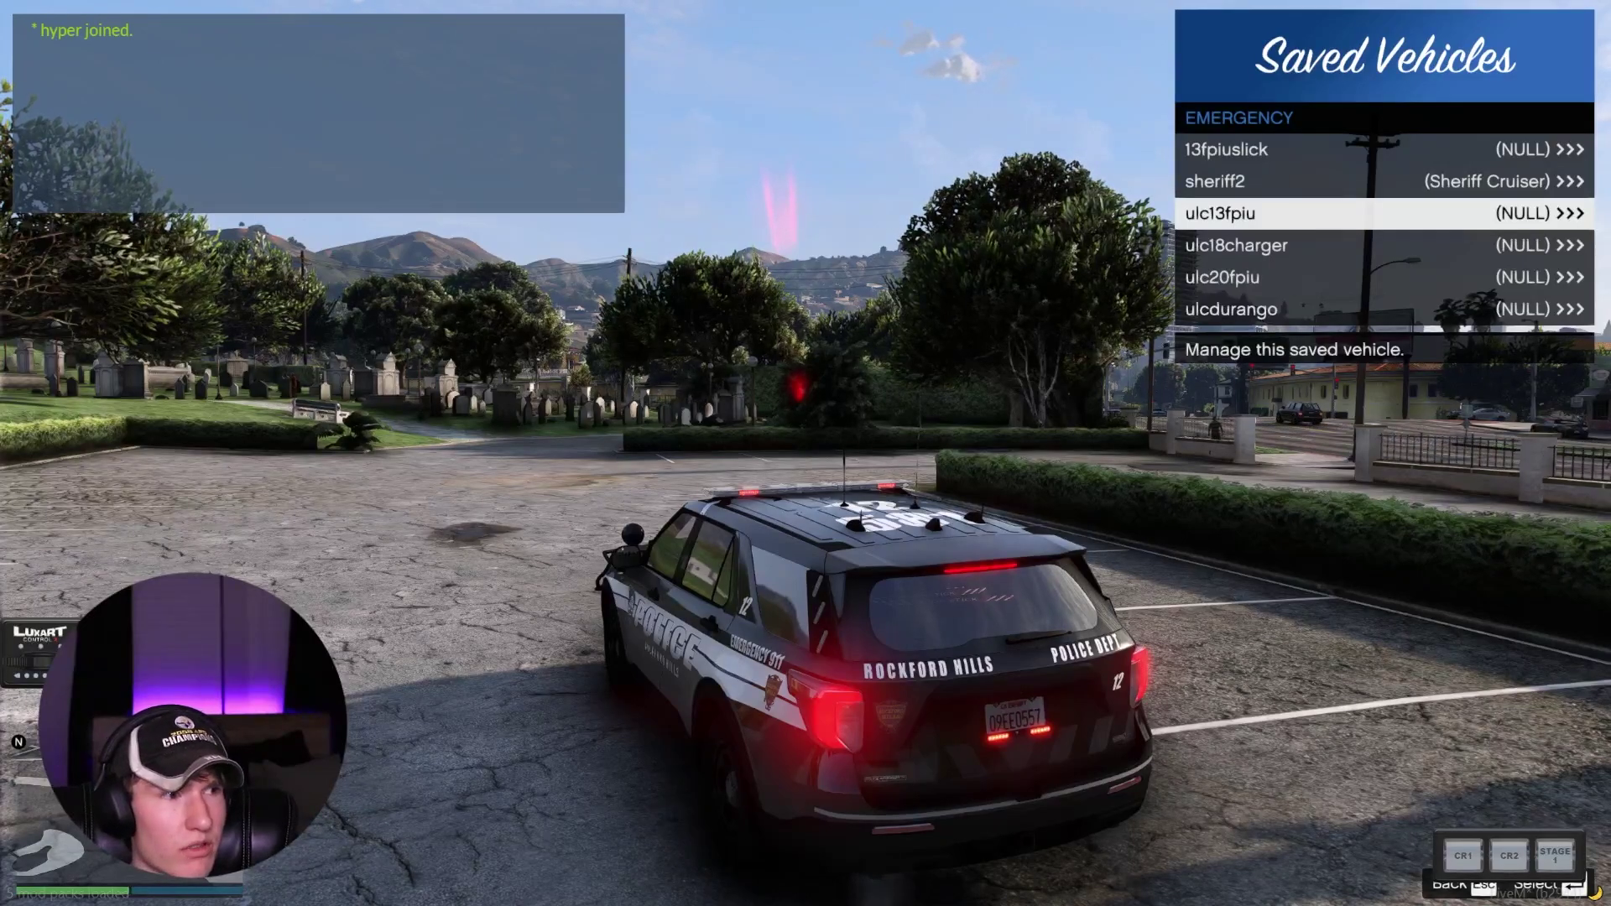
{"action": "key", "text": "Return"}
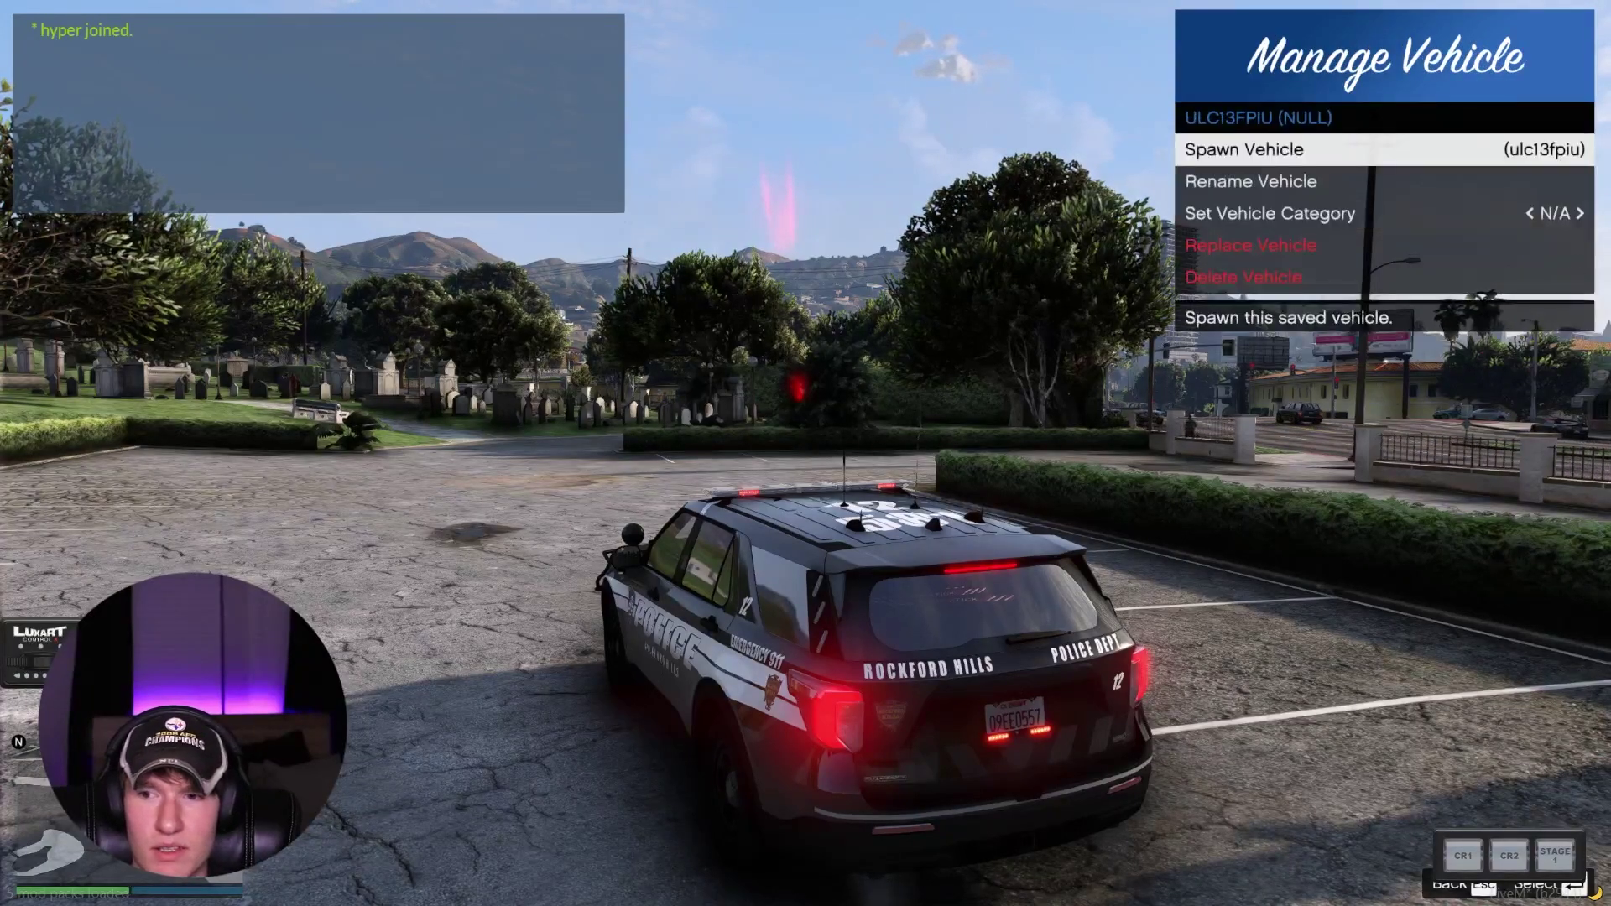
{"action": "key", "text": "Return"}
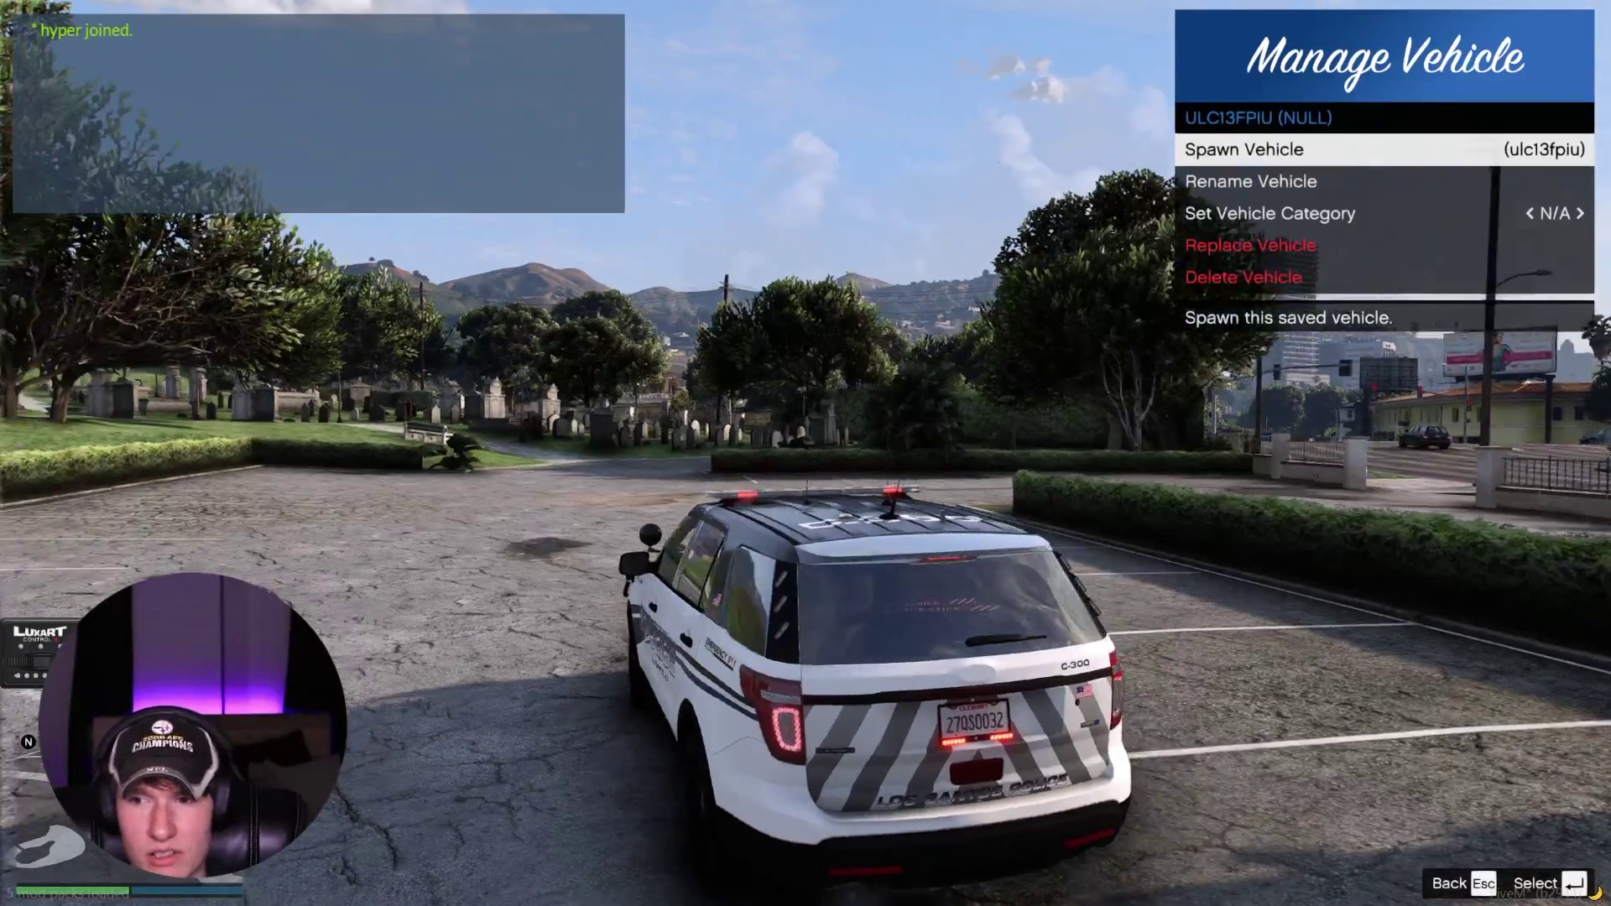
Return to the vMenu main menu and test the ulc13fpiu's emergency lights by switching them on and off.
{"action": "key", "text": "Escape"}
{"action": "key", "text": "Escape"}
{"action": "key", "text": "Escape"}
{"action": "key", "text": "Escape"}
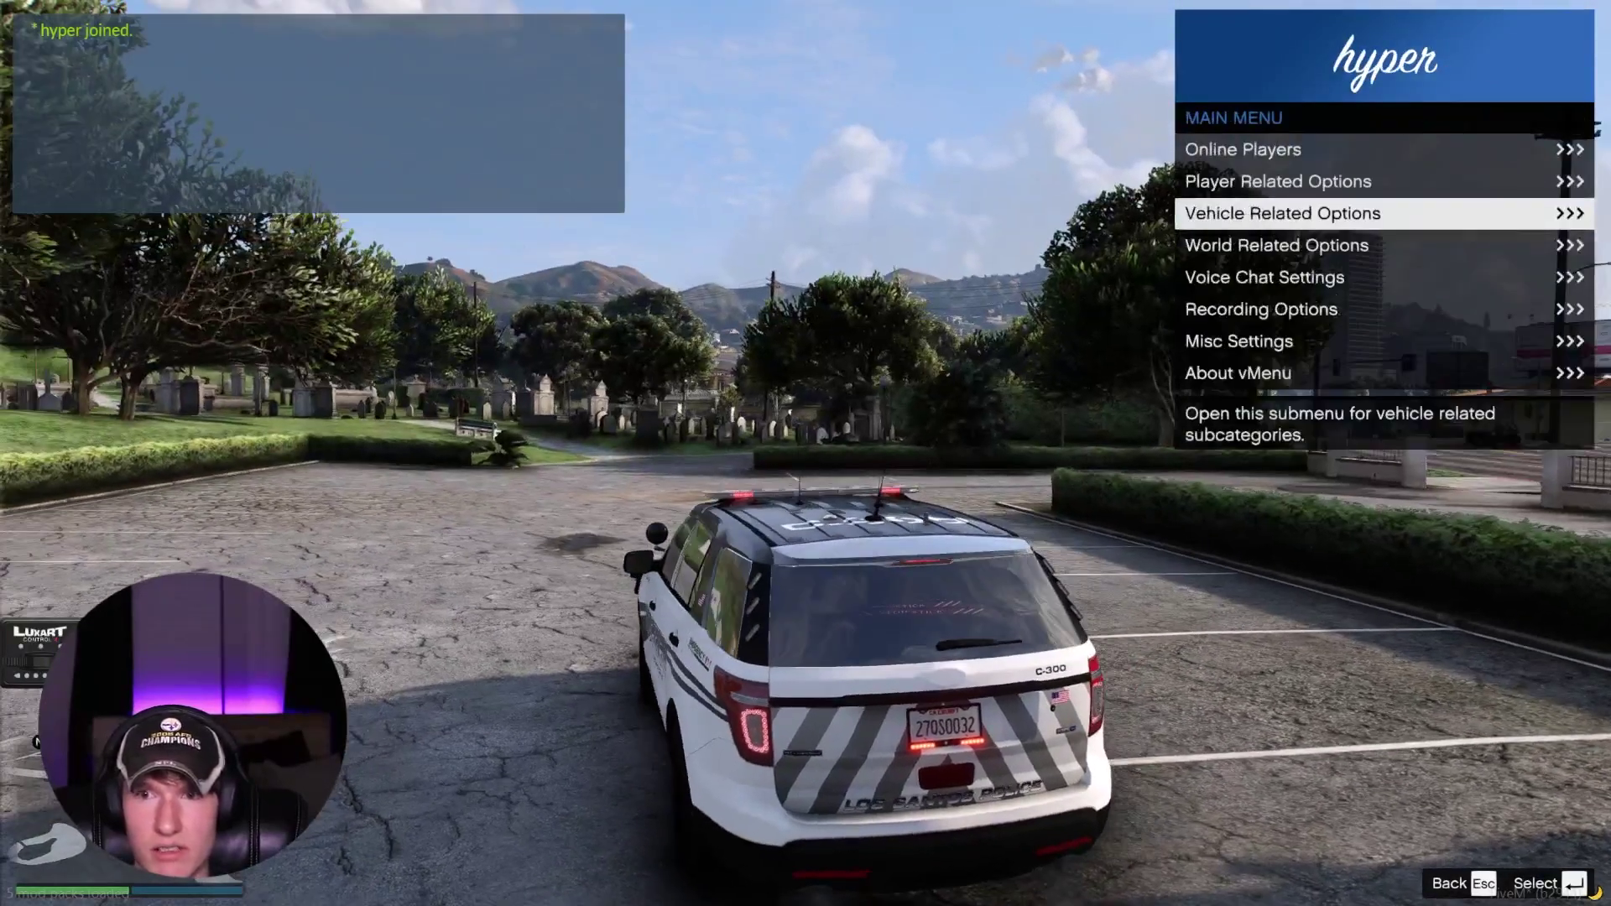
{"action": "key", "text": "q"}
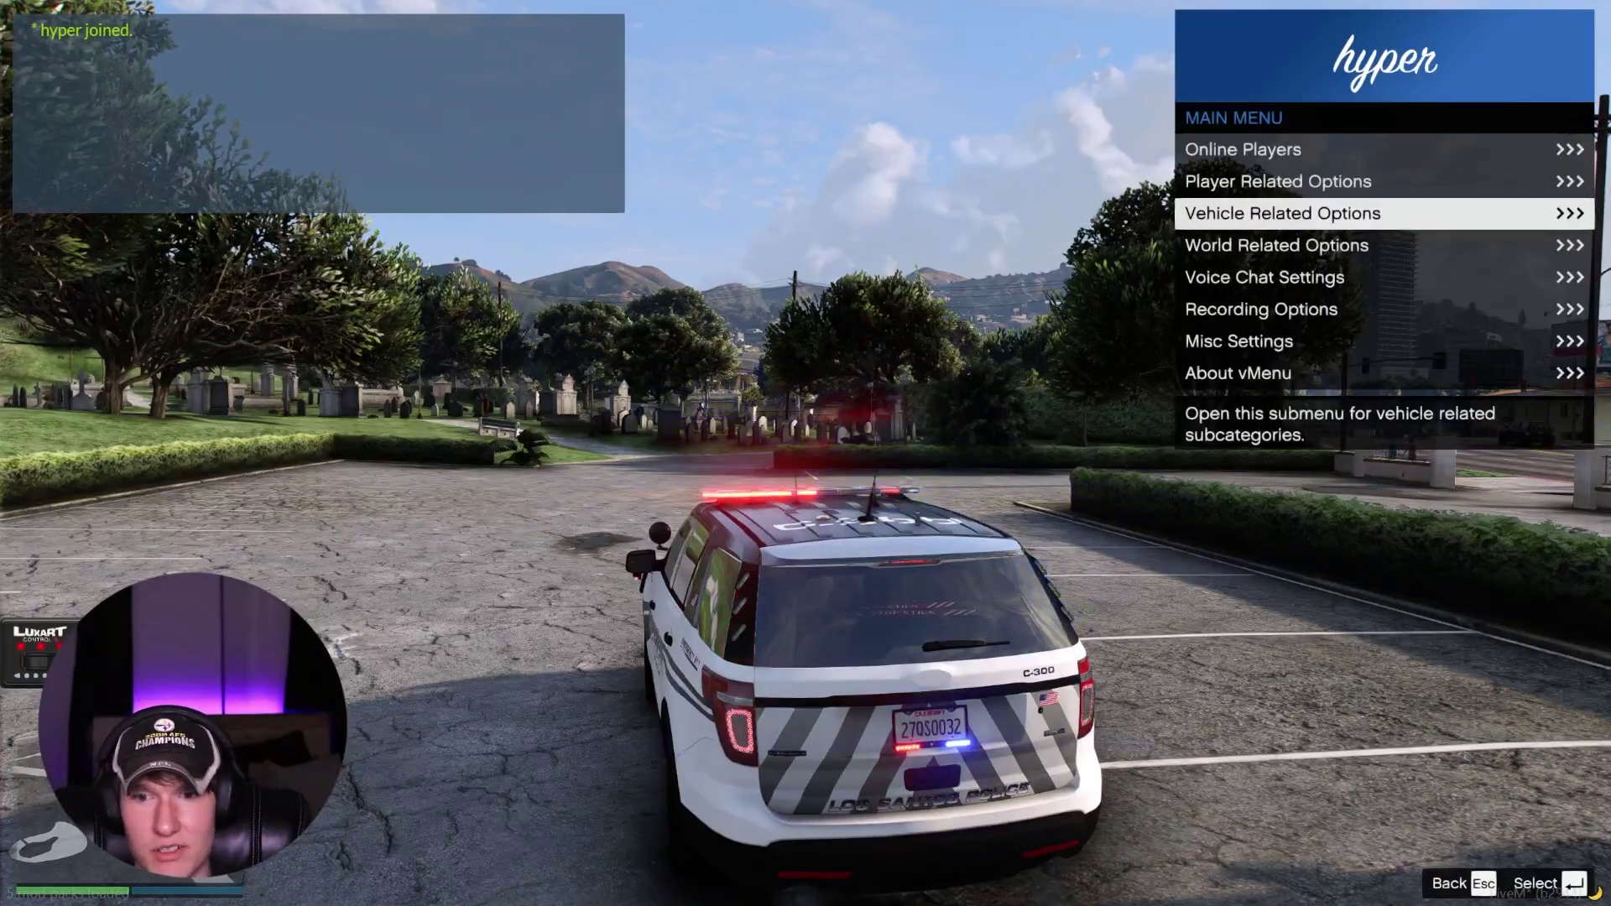
{"action": "key", "text": "q"}
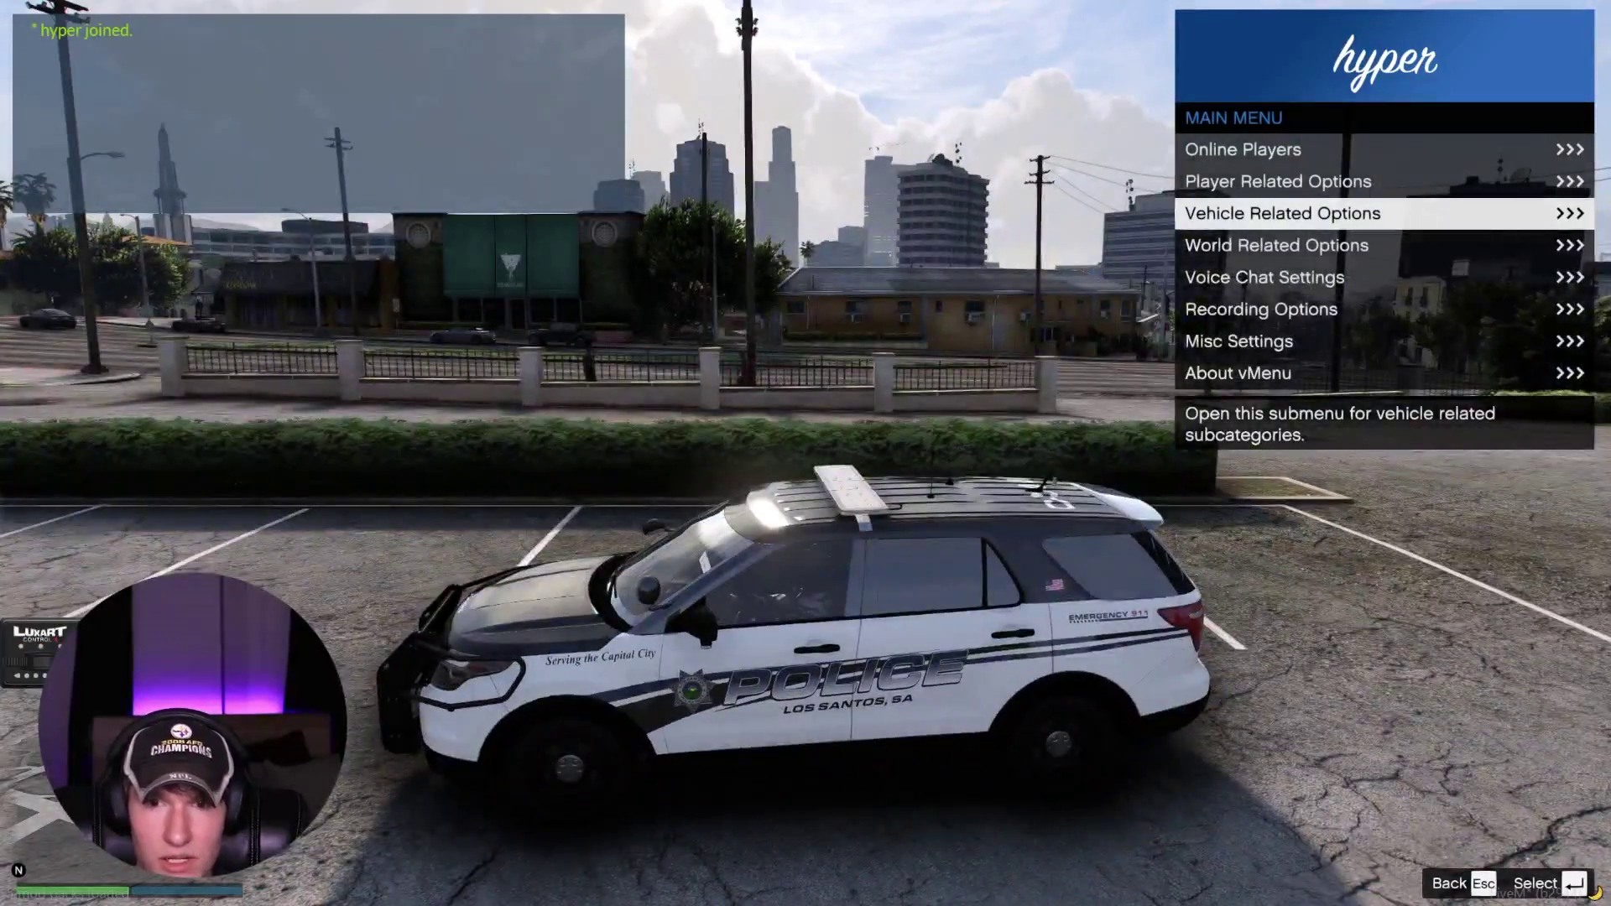